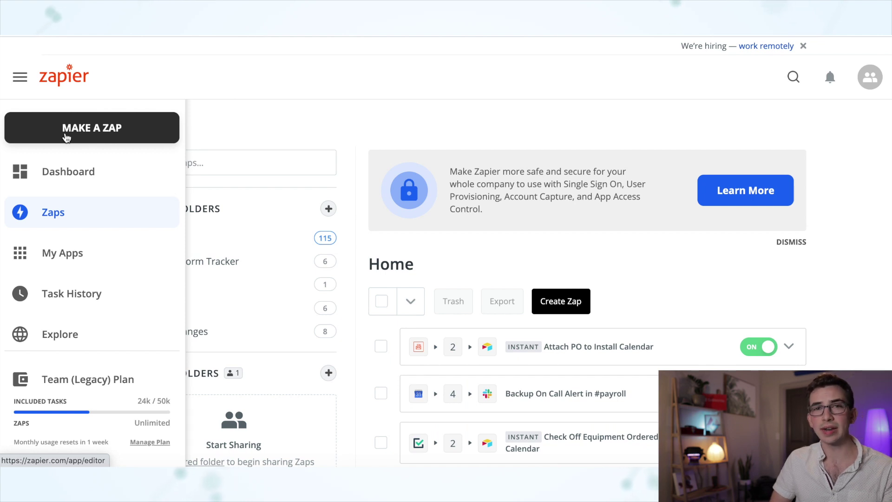
- Create a new Zap and name it 'Part Order Task'
left_click(66, 135)
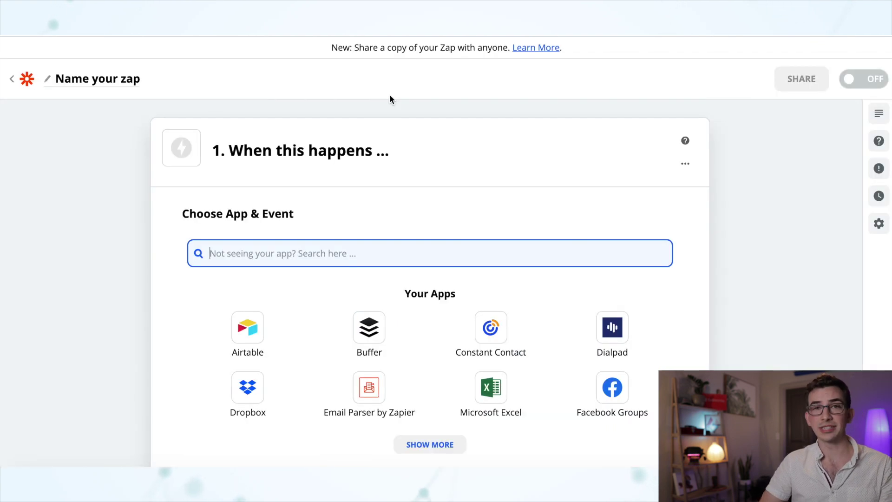
left_click(103, 83)
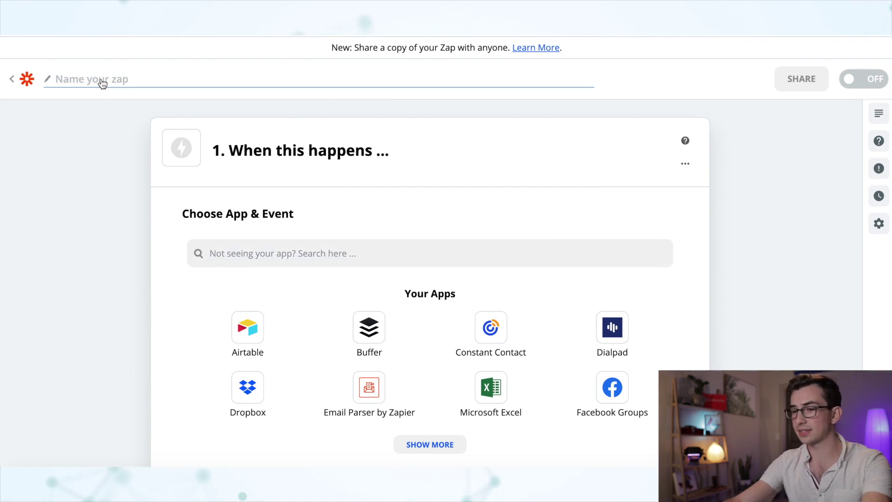
type("Part Order Task")
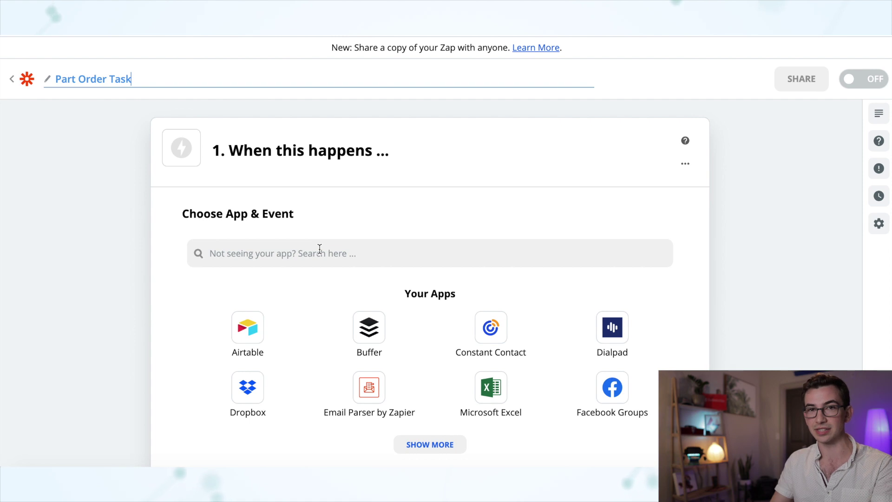
- Set the Zap's trigger to ServiceTitan (1.0.12) with the Get Jobs event
left_click(320, 253)
type("servicetit")
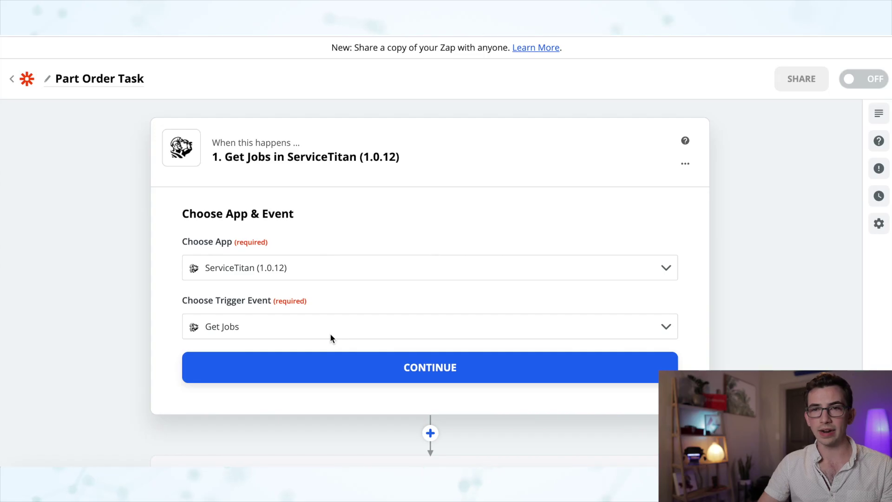
left_click(336, 330)
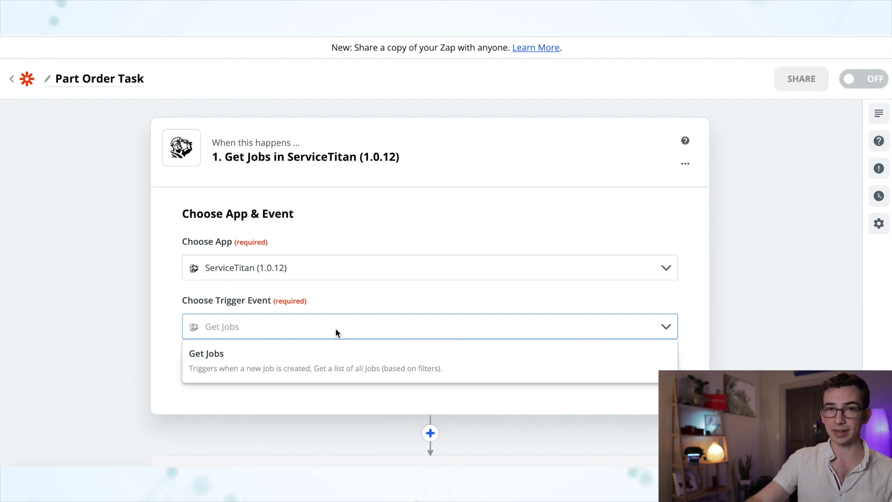
left_click(366, 374)
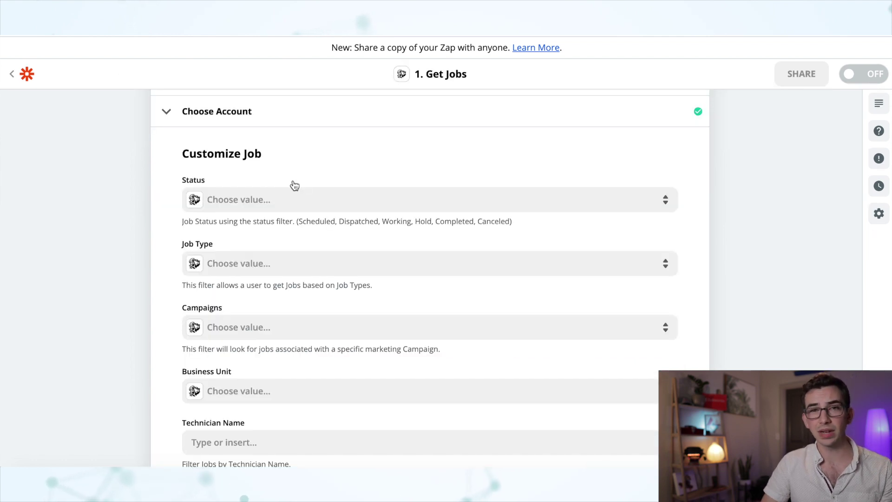
- Leave the Get Jobs filters (Status, Technician, Customer, Location Name) all blank
scroll(321, 208, "up", 2)
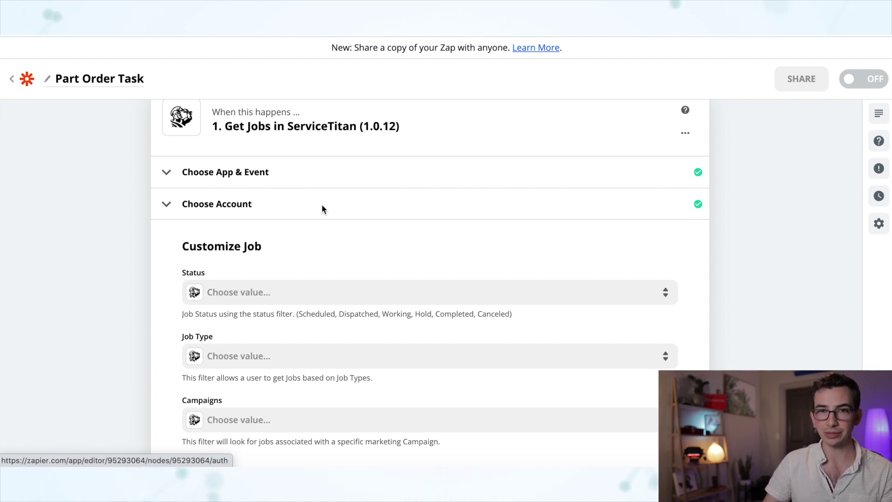
scroll(278, 212, "down", 2)
left_click(272, 215)
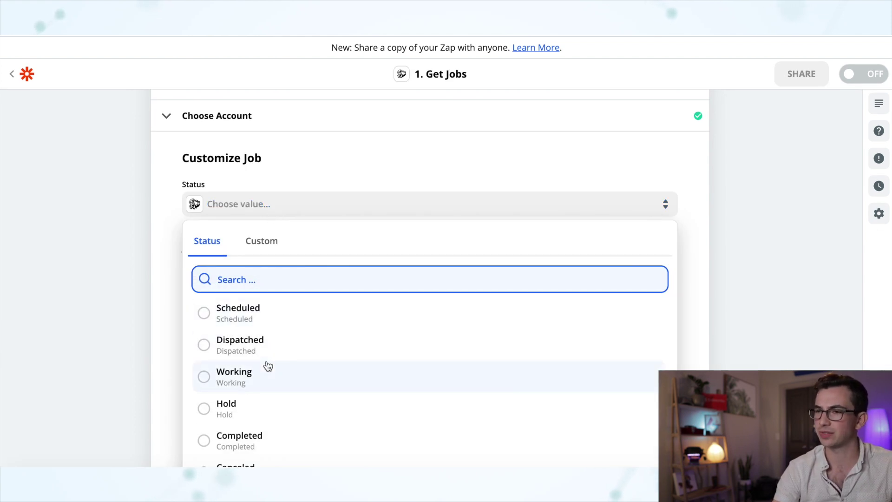
scroll(267, 366, "down", 1)
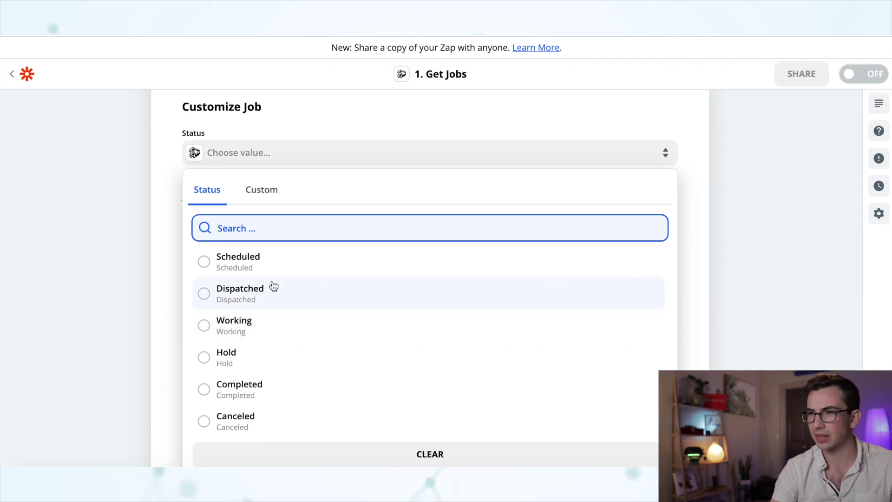
scroll(451, 254, "down", 1)
scroll(451, 254, "down", 4)
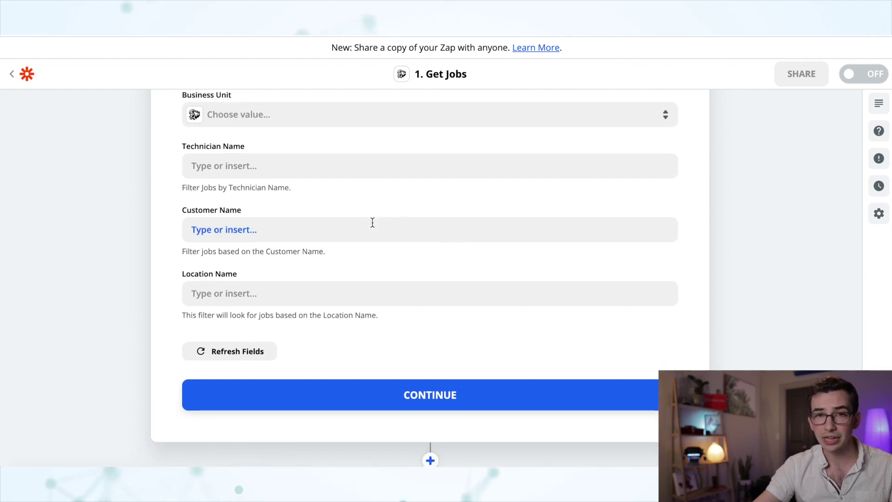
scroll(276, 207, "down", 3)
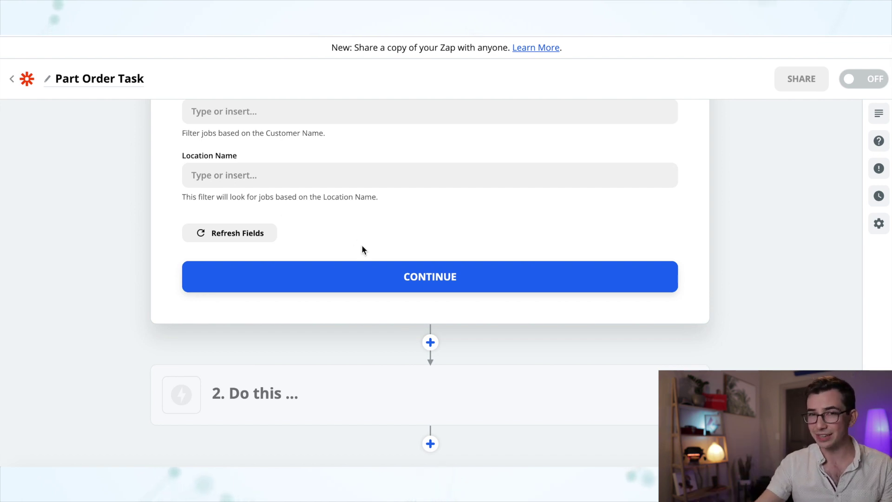
- Test the Get Jobs trigger and review the sample jobs it finds, including Job C
left_click(370, 267)
left_click(440, 372)
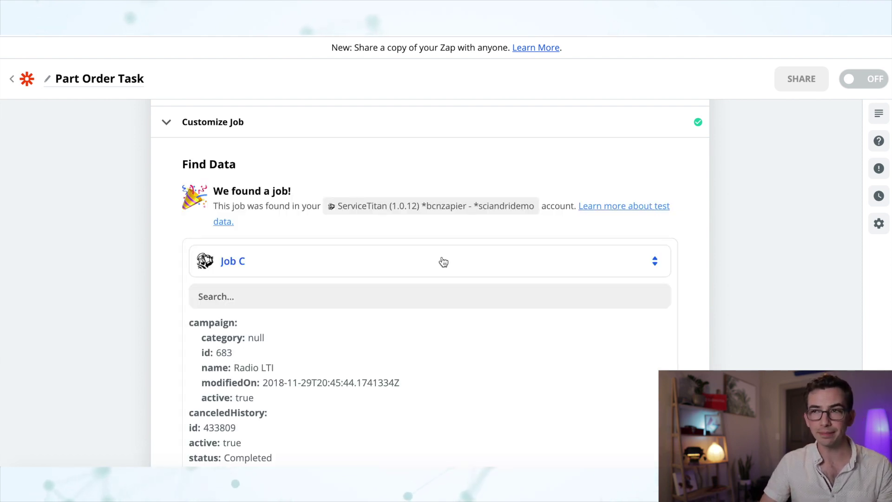
left_click(443, 262)
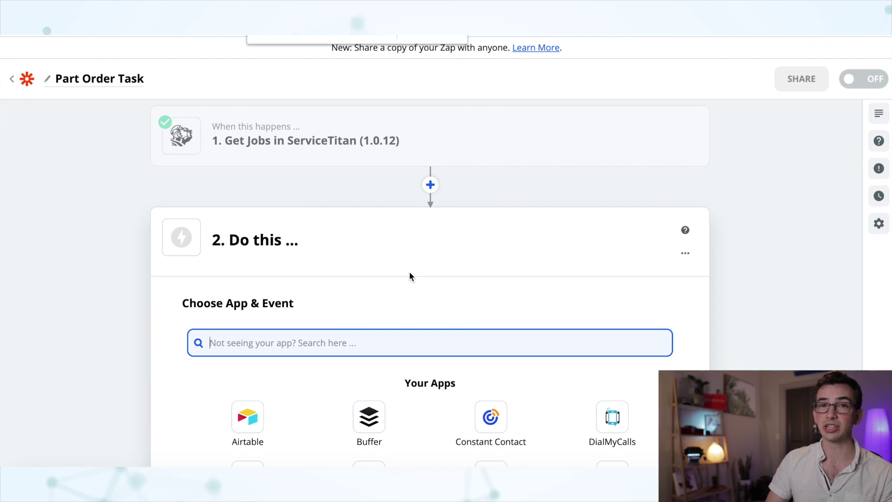
- Add Filter by Zapier as step 2 with Tags Name as the first condition field
type("filte")
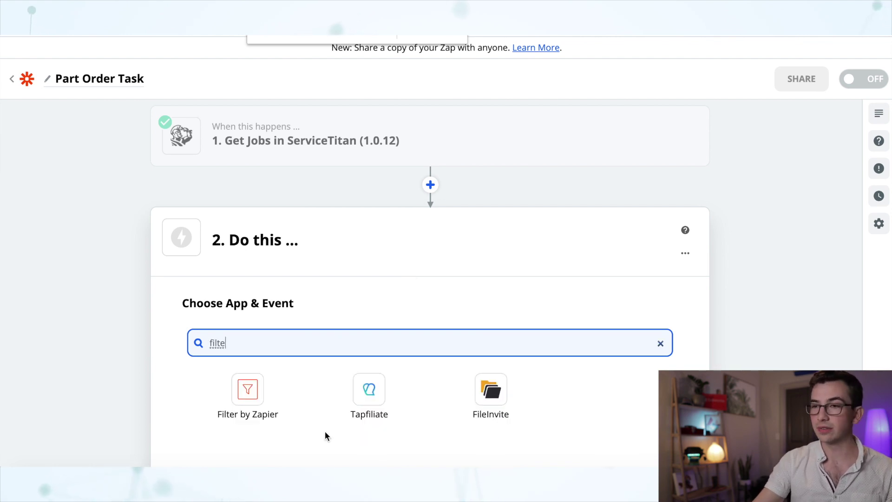
left_click(259, 390)
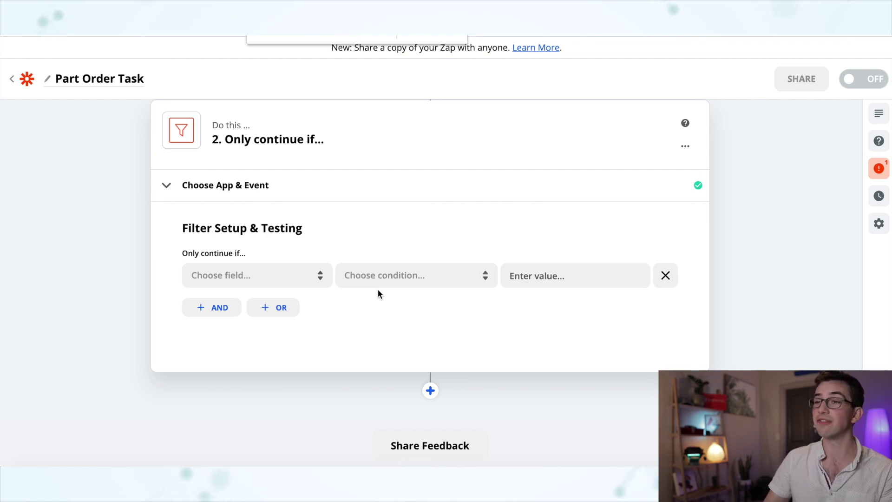
scroll(301, 197, "down", 1)
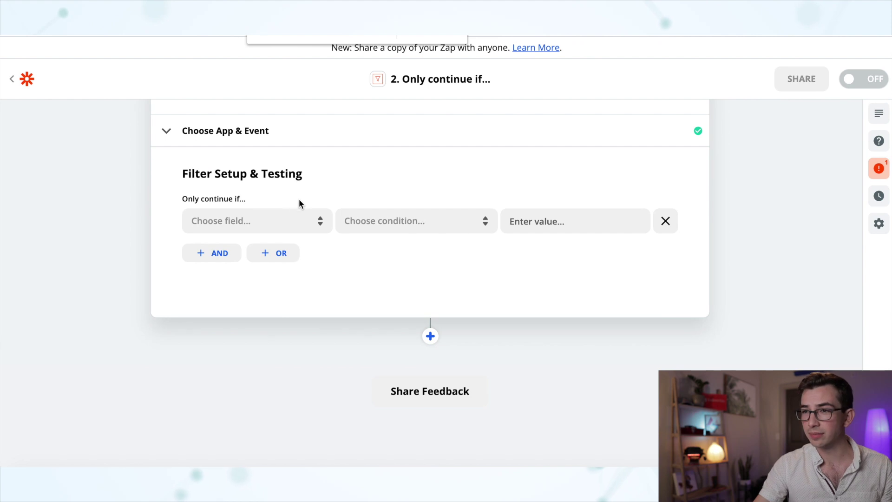
left_click(282, 222)
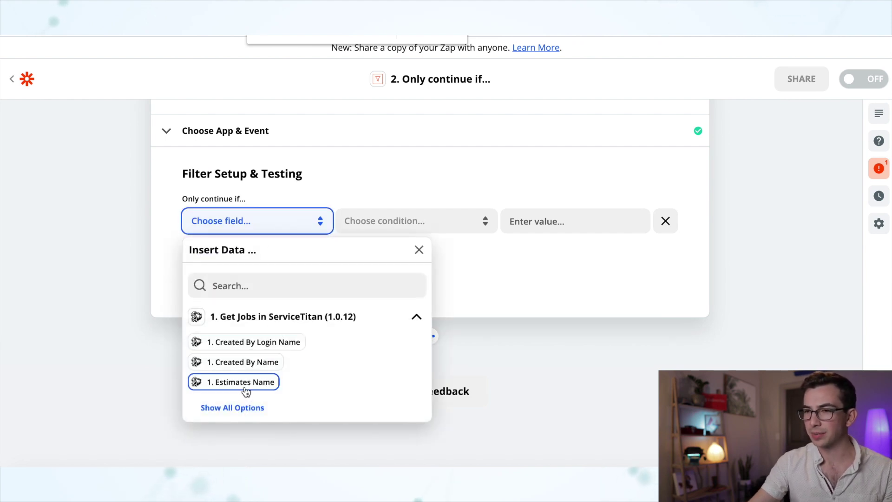
left_click(243, 409)
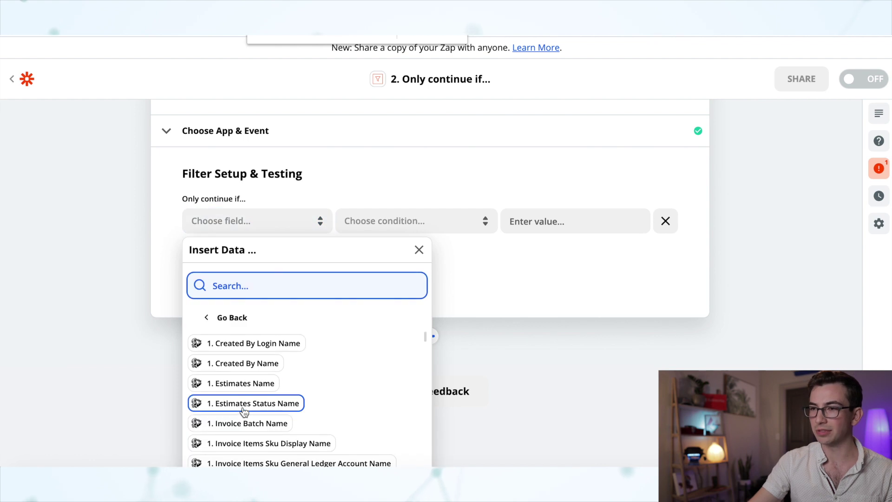
scroll(256, 394, "down", 5)
scroll(267, 374, "down", 10)
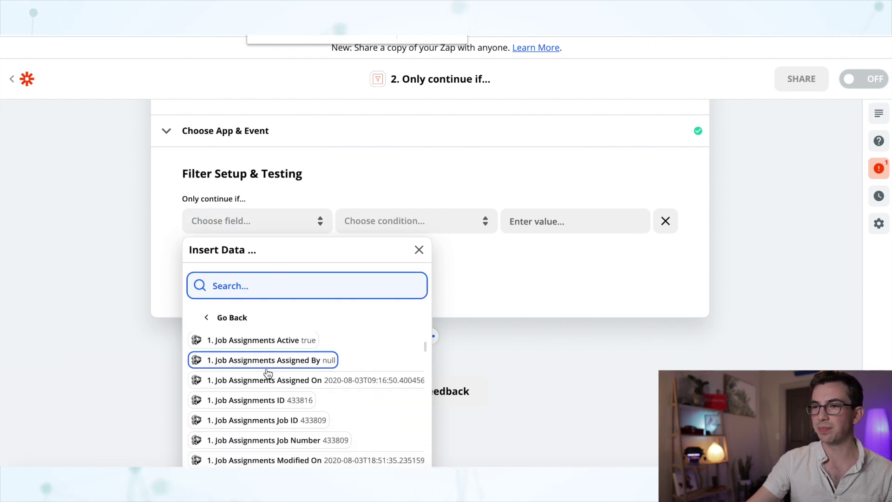
scroll(268, 373, "down", 1)
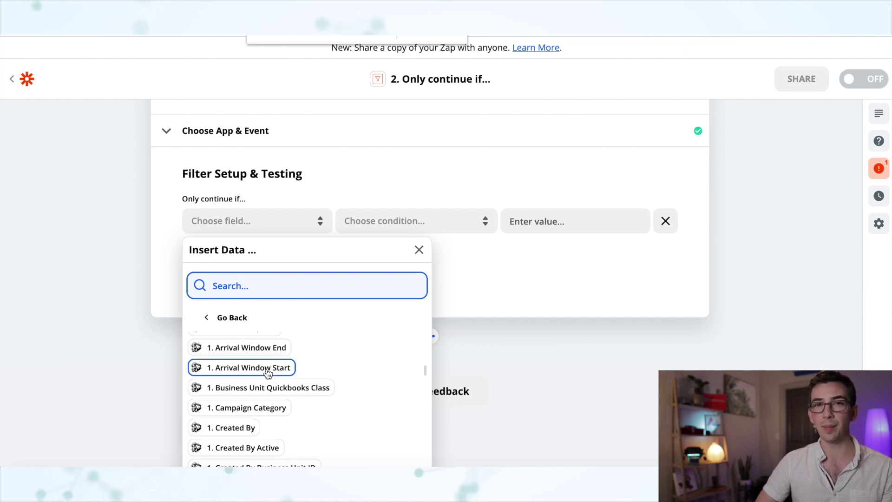
scroll(268, 373, "down", 15)
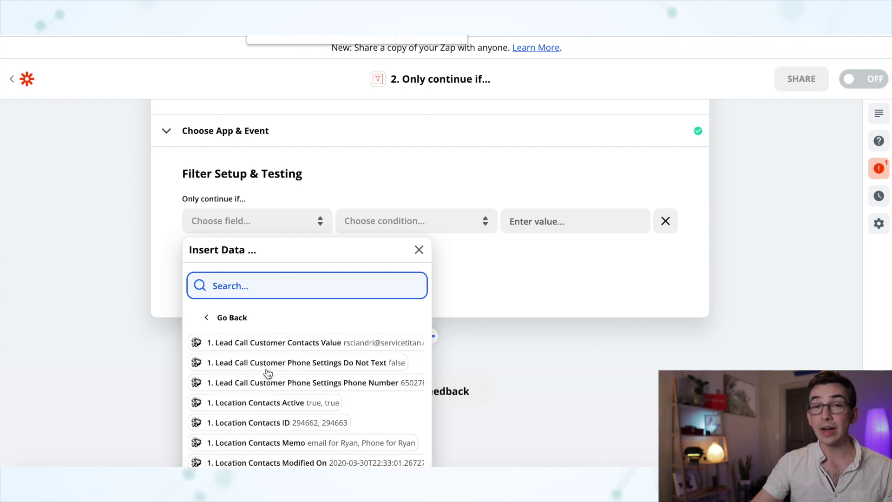
scroll(268, 373, "up", 10)
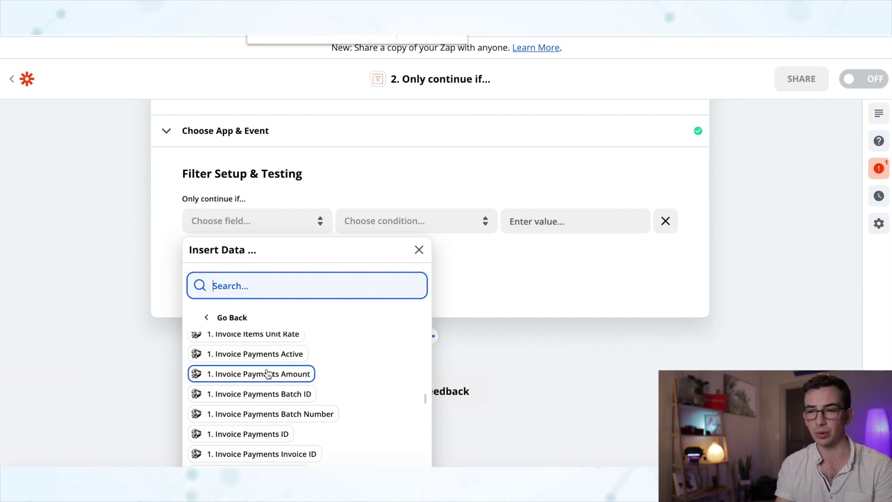
type("form")
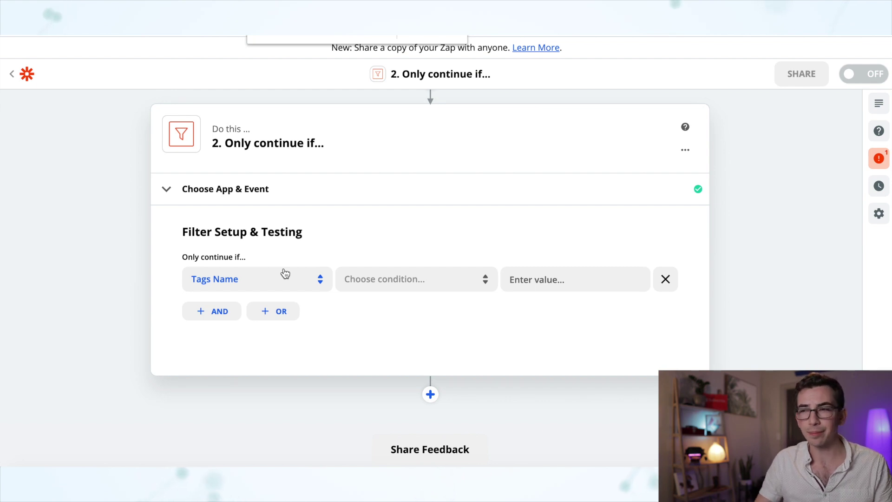
- Make the filter require Tags Name (Text) Contains 'part'
left_click(465, 284)
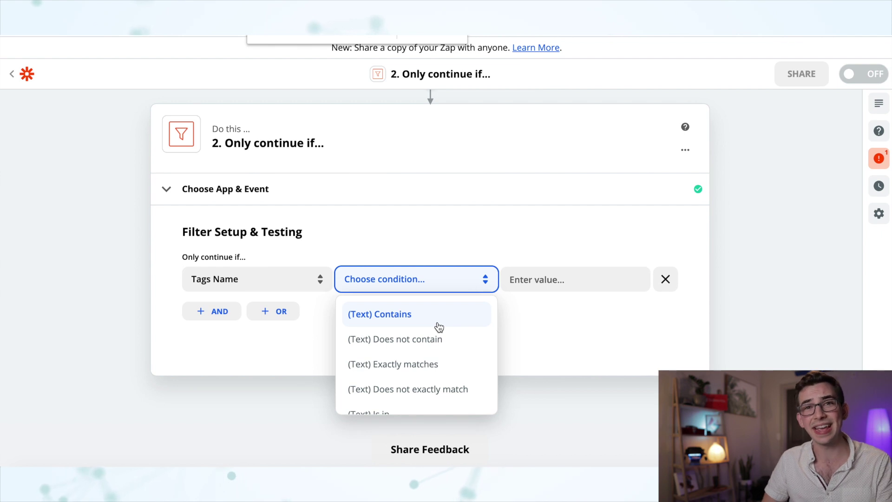
left_click(438, 325)
key("Tab")
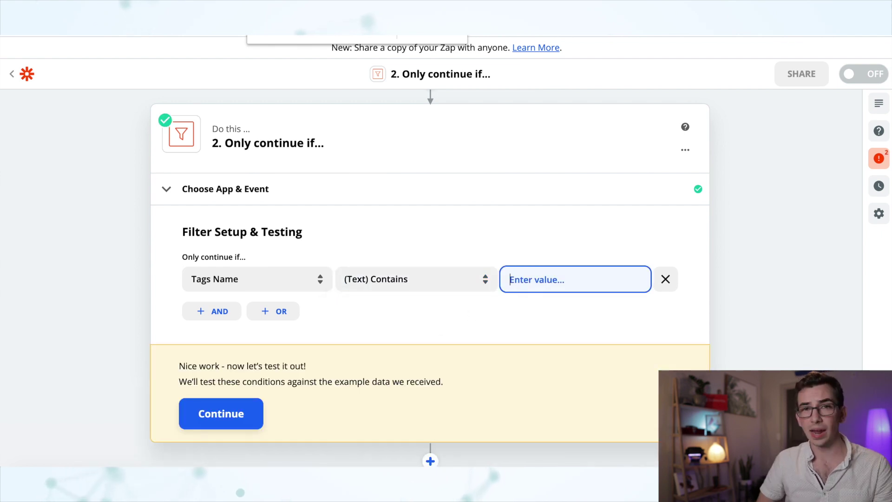
type("part")
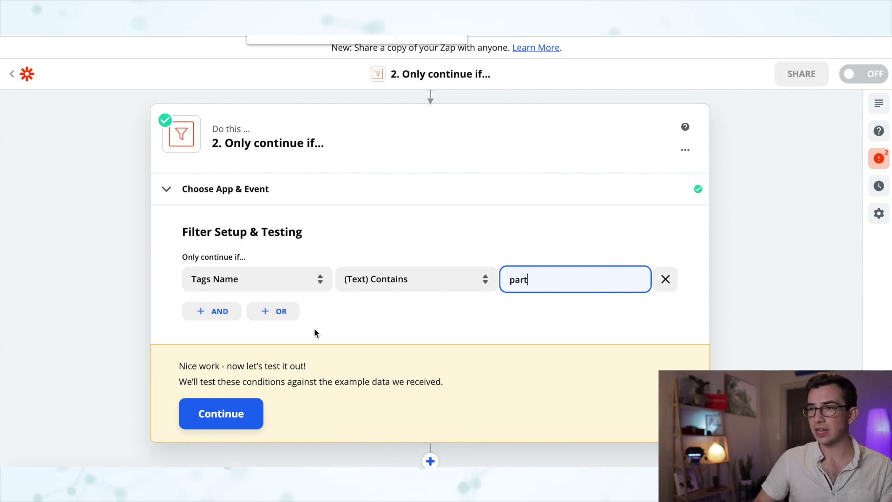
- Test the filter against the sample data and finish editing the filter step
left_click(231, 414)
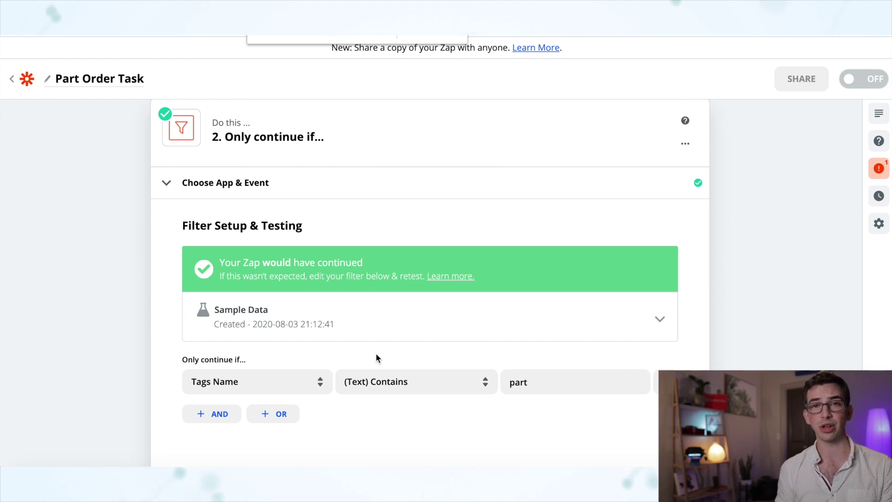
scroll(377, 358, "down", 3)
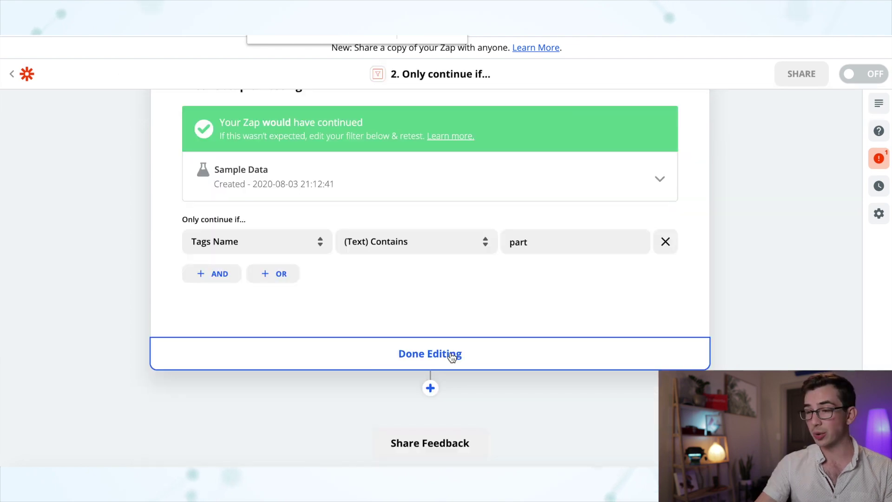
left_click(454, 356)
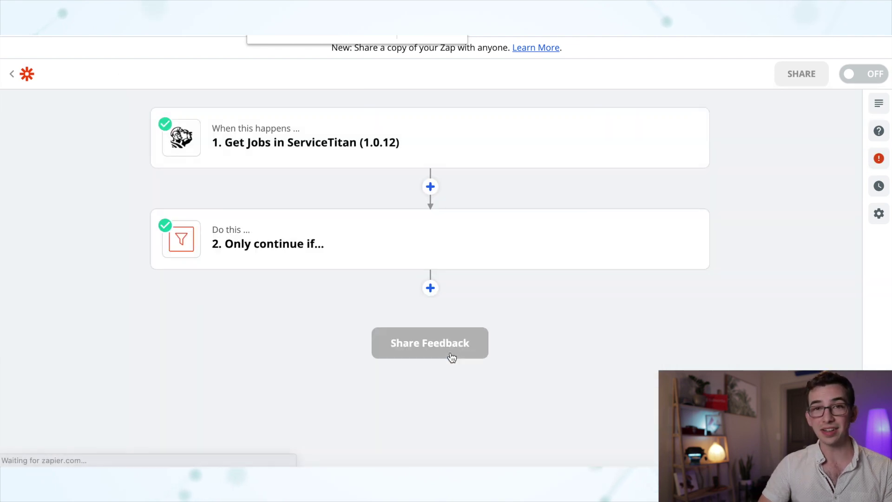
- Add a ServiceTitan step 3 with the Create Task in Task Management action
left_click(431, 288)
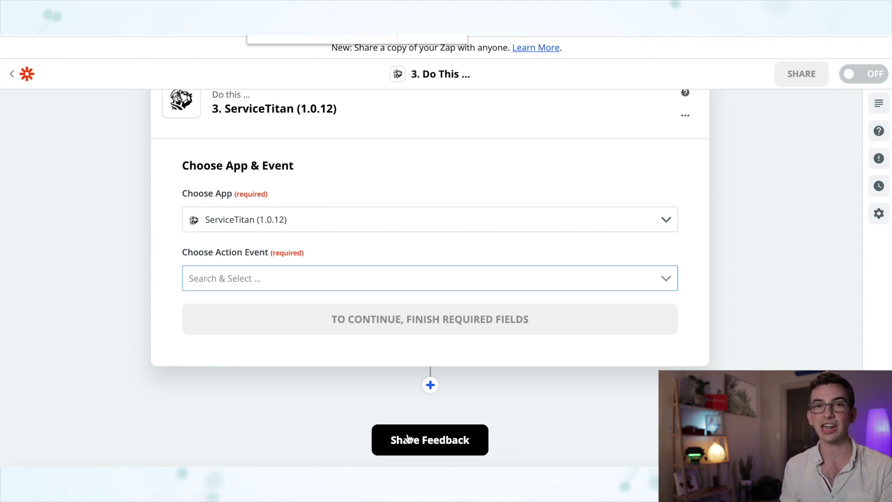
left_click(301, 272)
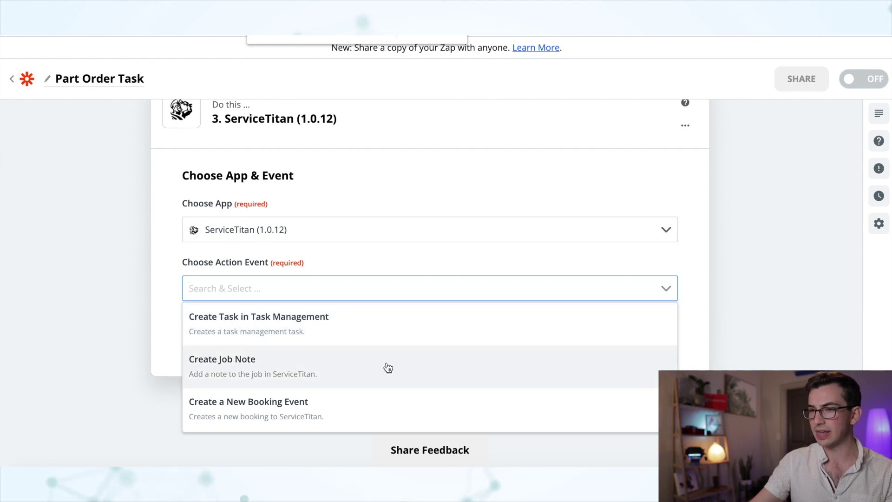
scroll(386, 366, "down", 1)
scroll(386, 382, "down", 1)
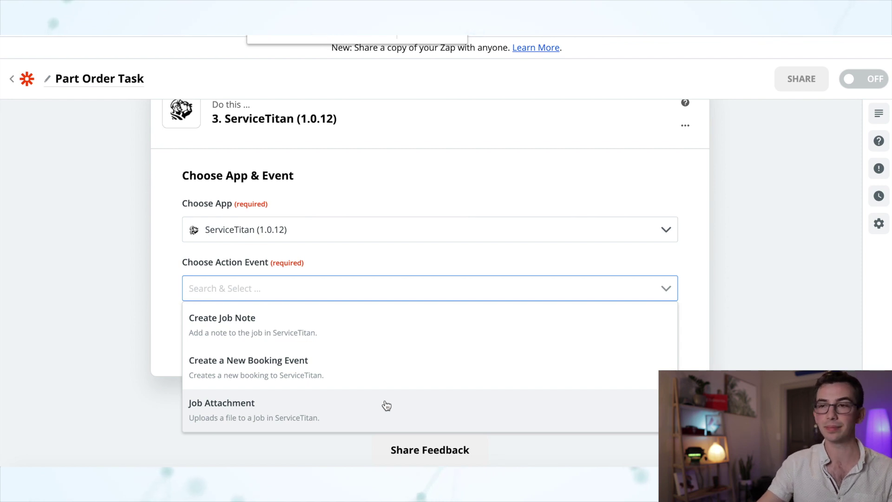
scroll(364, 342, "up", 2)
left_click(363, 342)
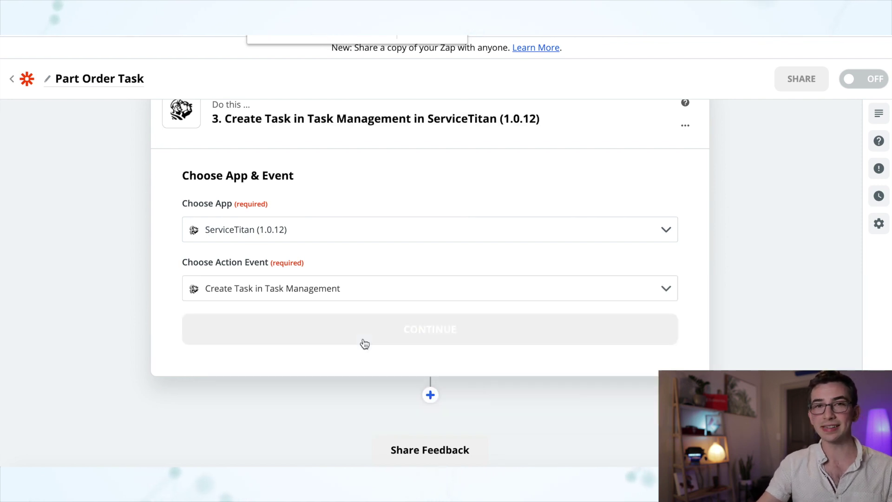
left_click(337, 337)
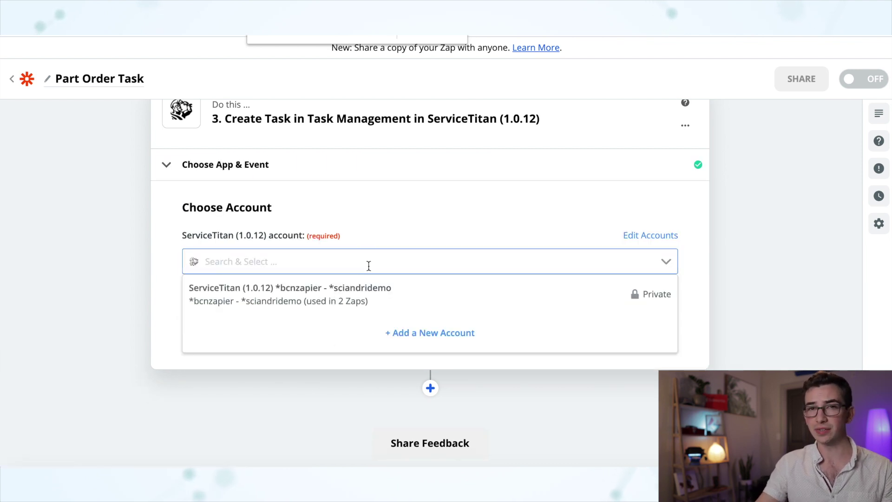
- Link the connected ServiceTitan account to the Create Task step
left_click(364, 298)
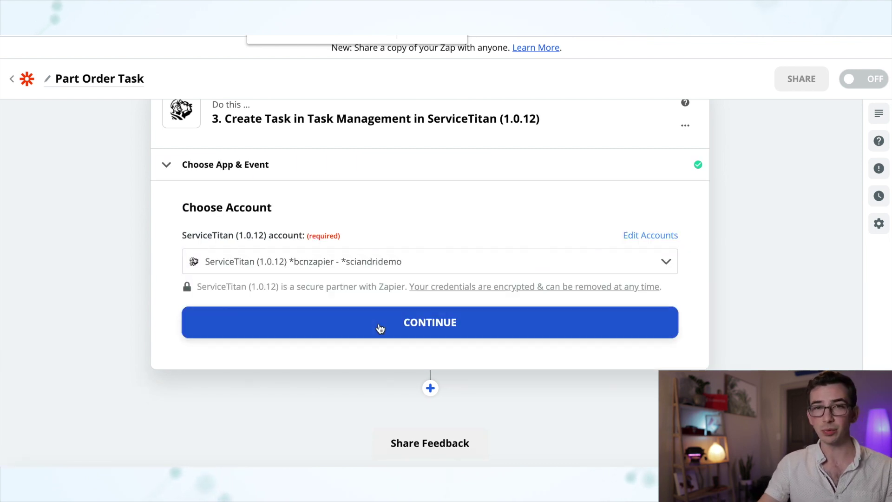
left_click(379, 325)
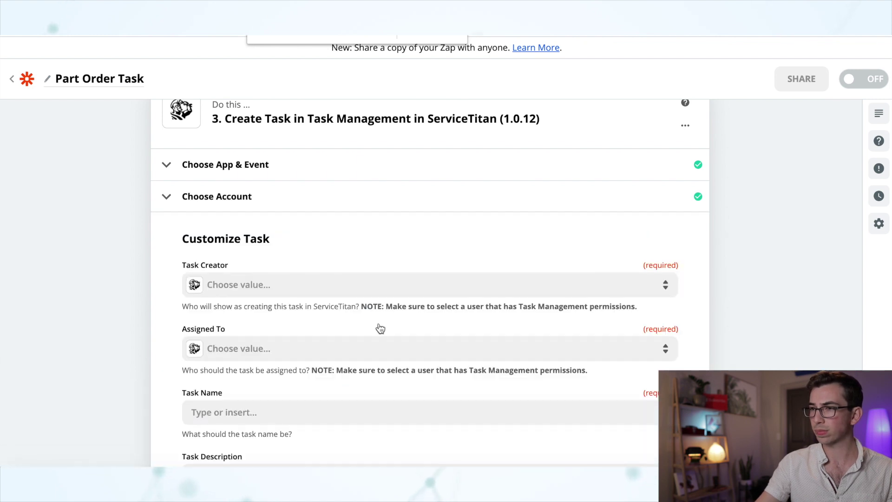
scroll(380, 329, "down", 1)
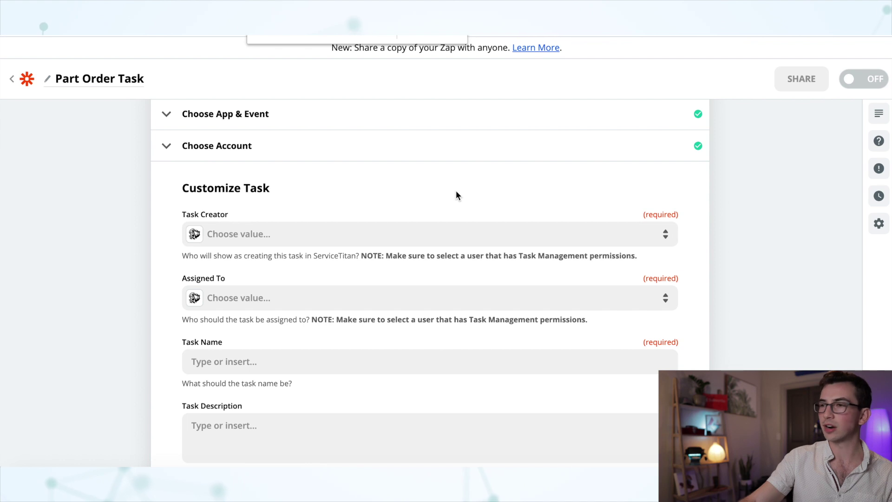
- Set the same user as both Task Creator and Assigned To
scroll(524, 257, "down", 1)
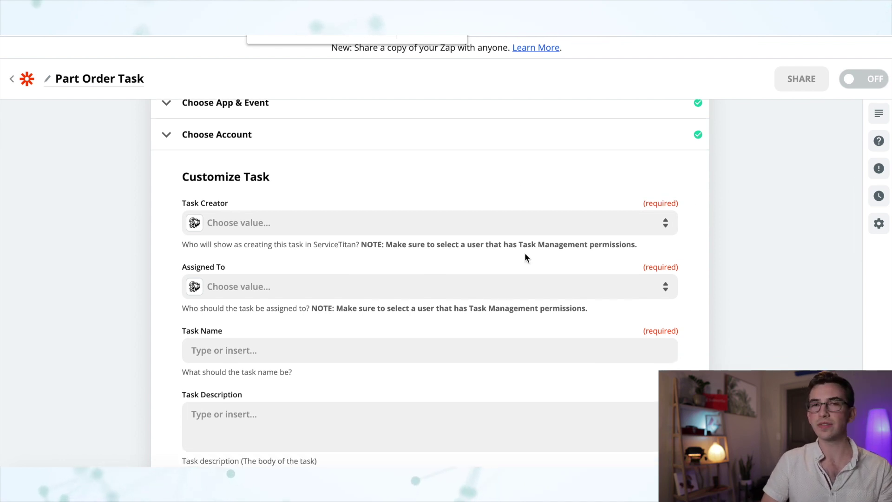
left_click(432, 222)
type("rich")
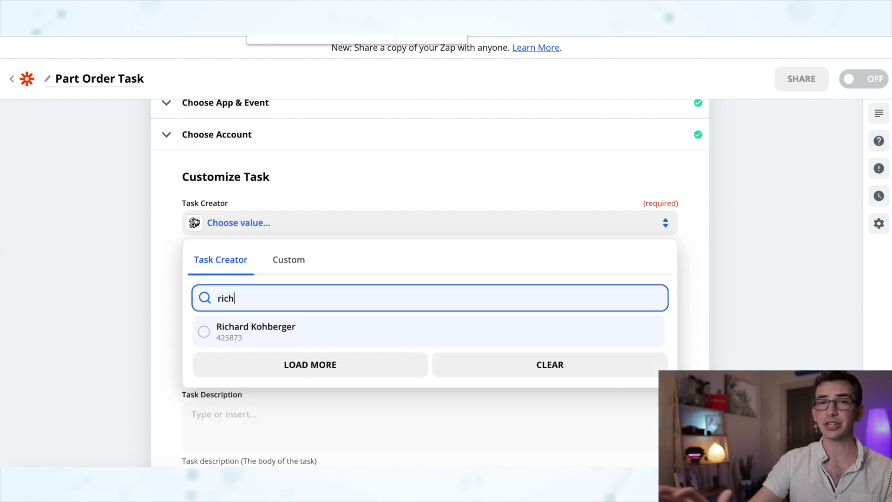
left_click(202, 332)
scroll(204, 279, "down", 1)
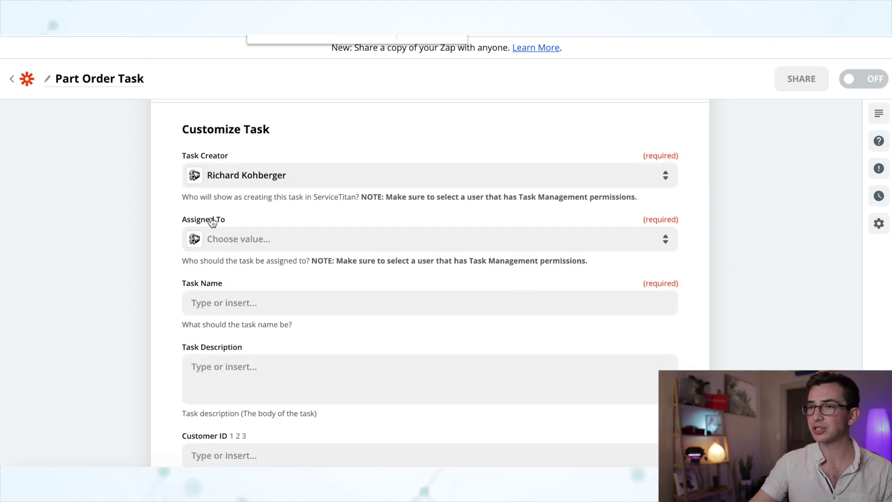
left_click(246, 238)
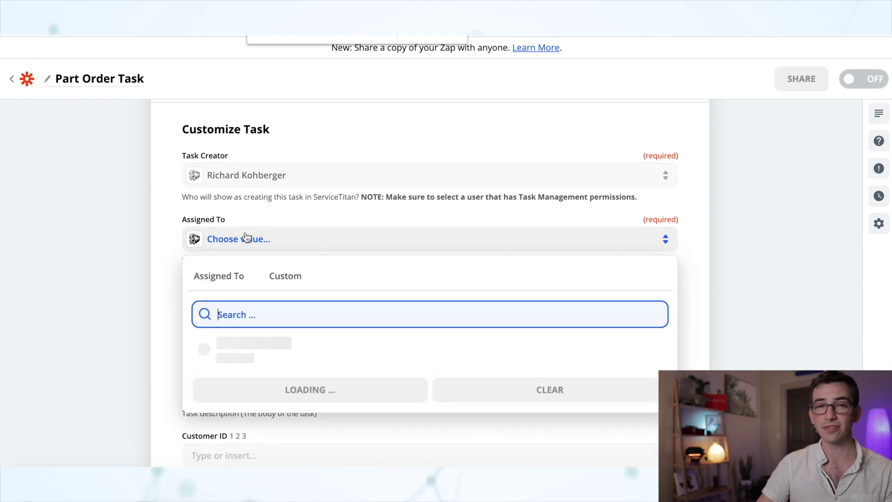
left_click(296, 303)
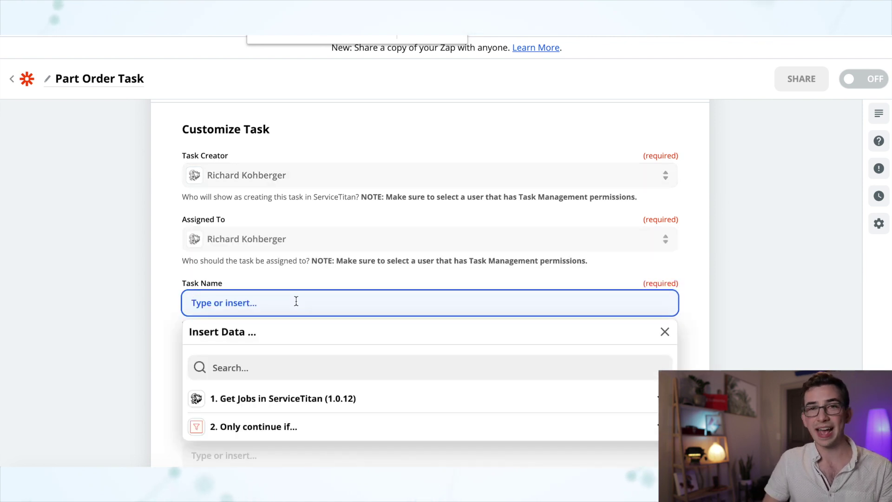
- Set Task Name to 'Part Needed For' followed by the trigger's Customer Name field
type("Pa")
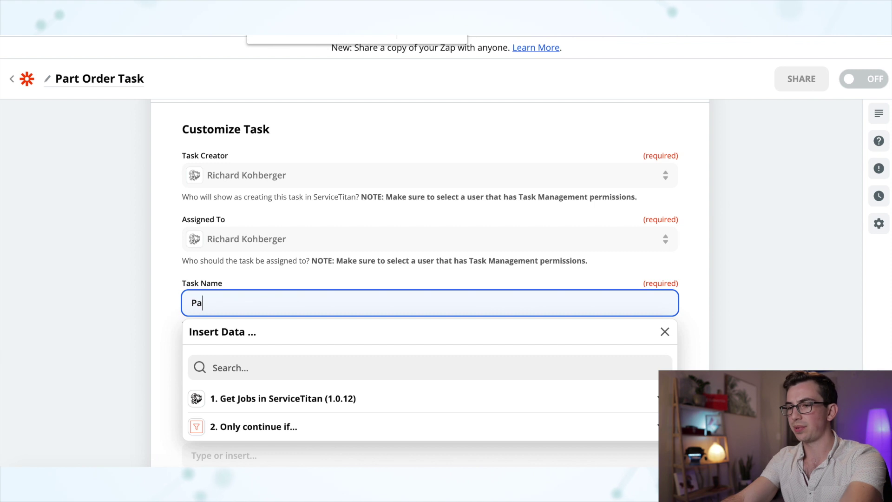
type("rt Needed")
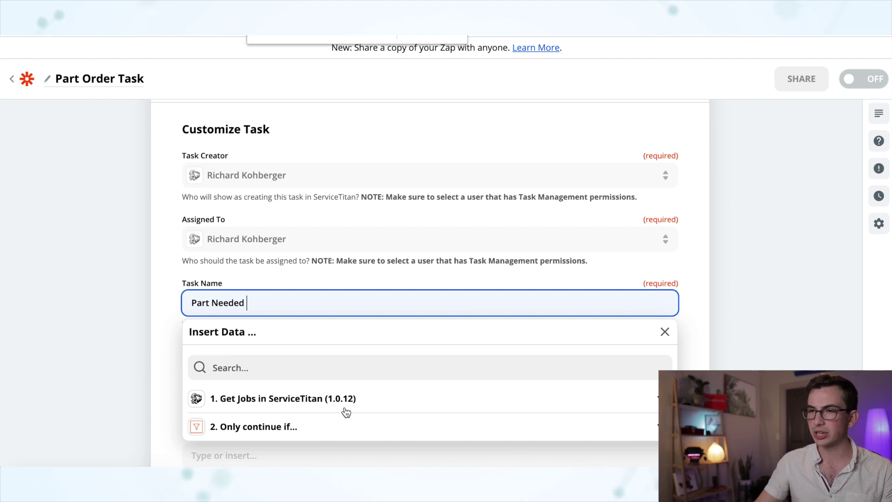
left_click(655, 402)
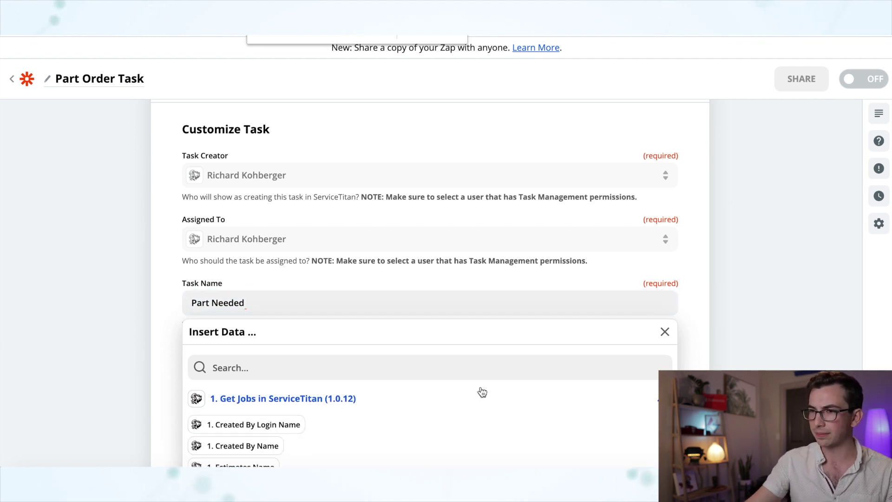
scroll(479, 391, "down", 3)
left_click(439, 262)
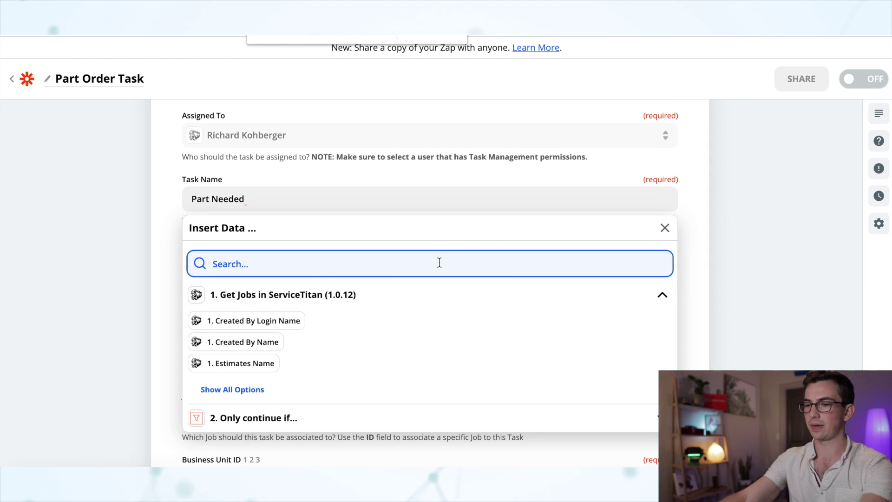
type("customer")
left_click(260, 292)
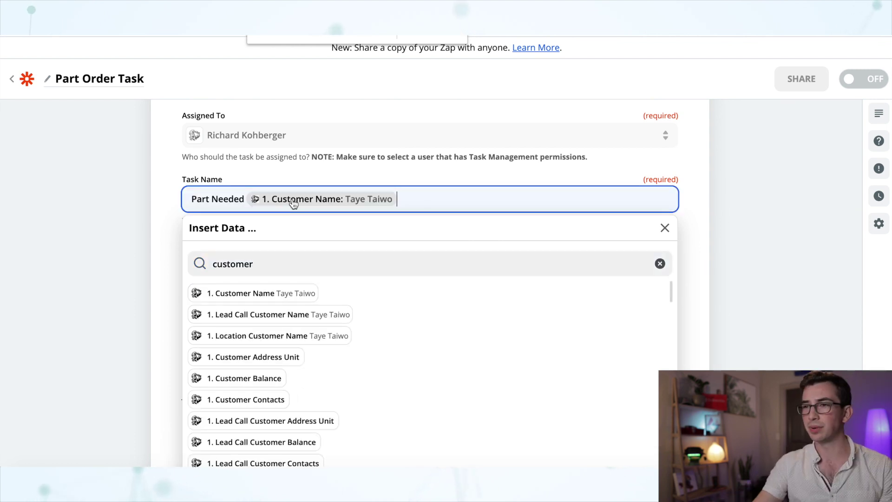
left_click(239, 198)
type("For")
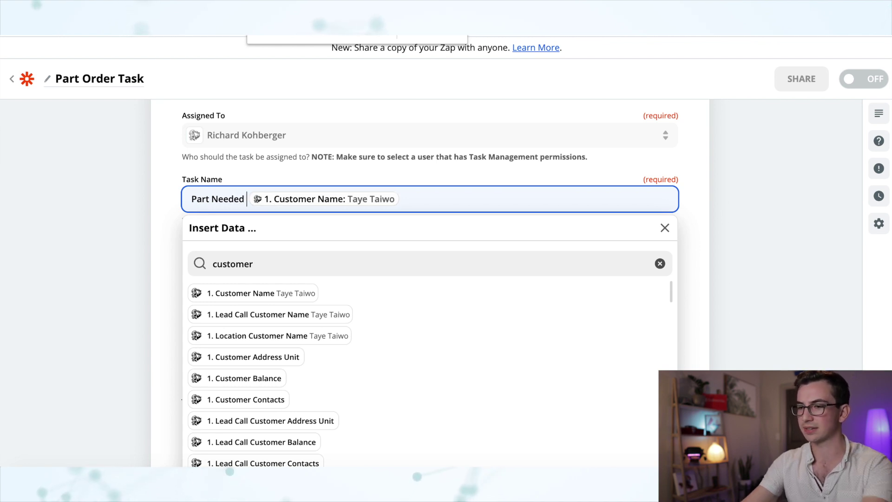
left_click(665, 225)
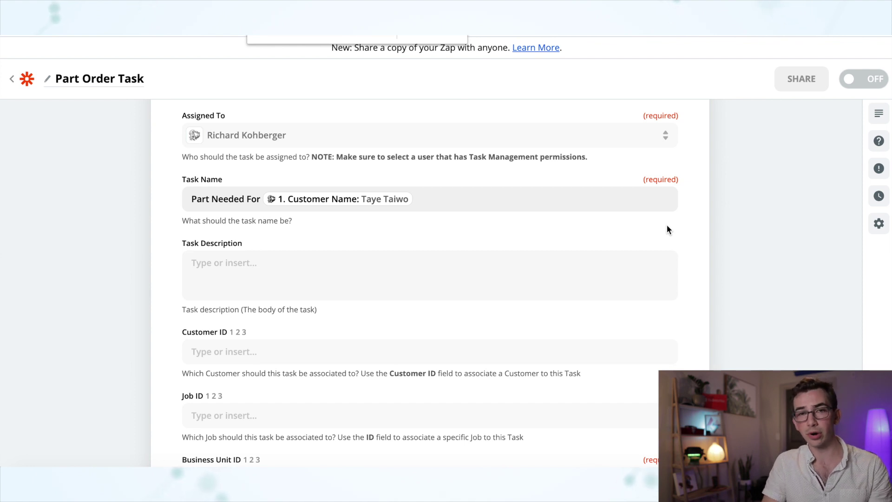
left_click(318, 270)
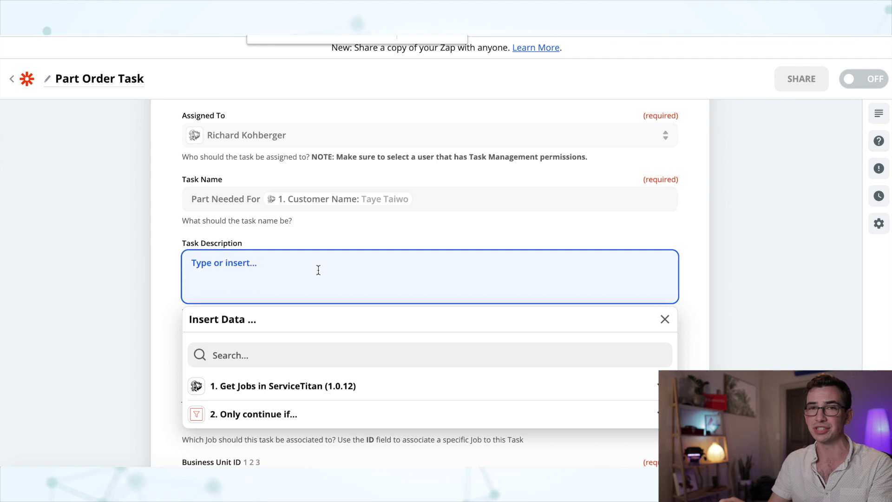
- Enter Task Description 'See Details On "Part Order Form" attached to job', fixing the 'ot' typo
type("See Details On \"Part Order Form\" attached ot job")
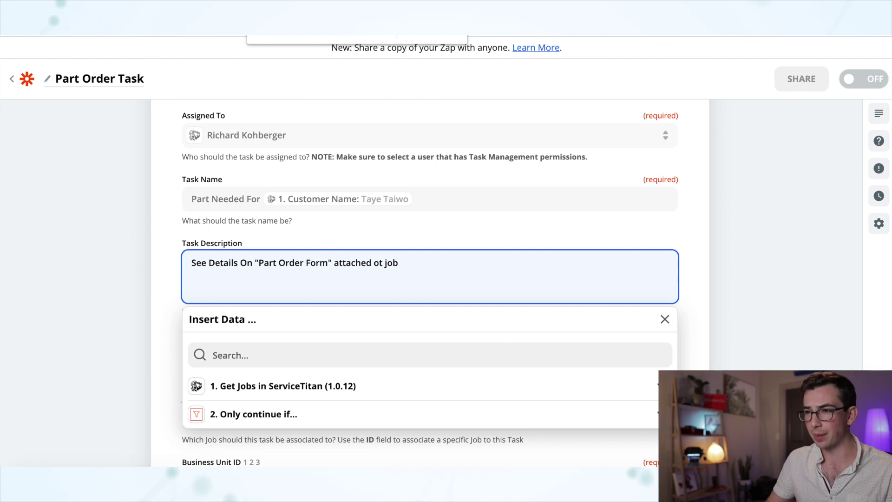
left_click(383, 262)
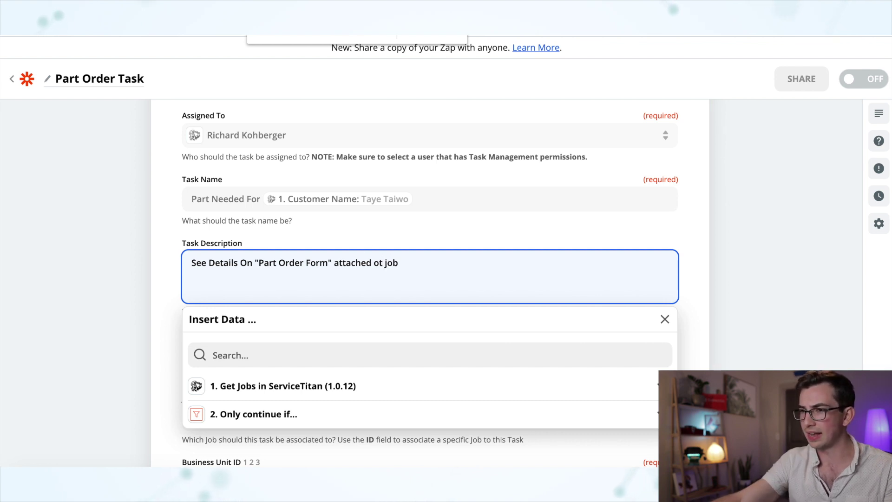
key("BackSpace")
key("BackSpace")
type("to")
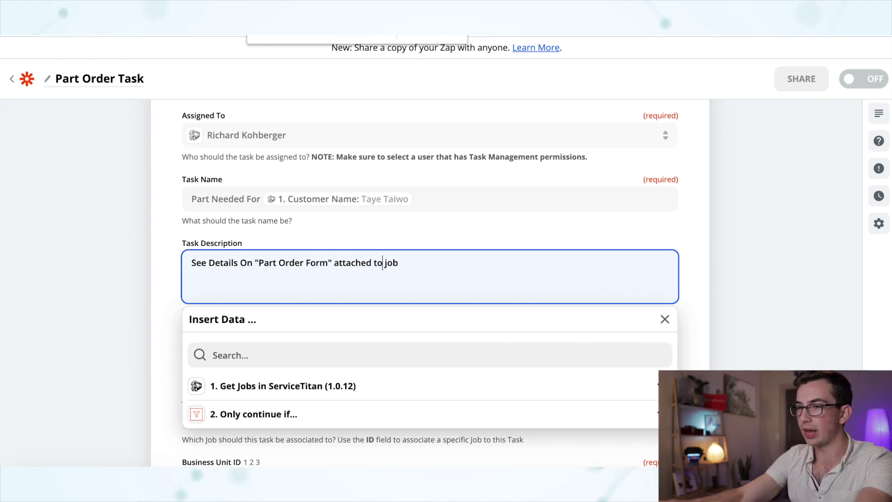
scroll(355, 299, "down", 3)
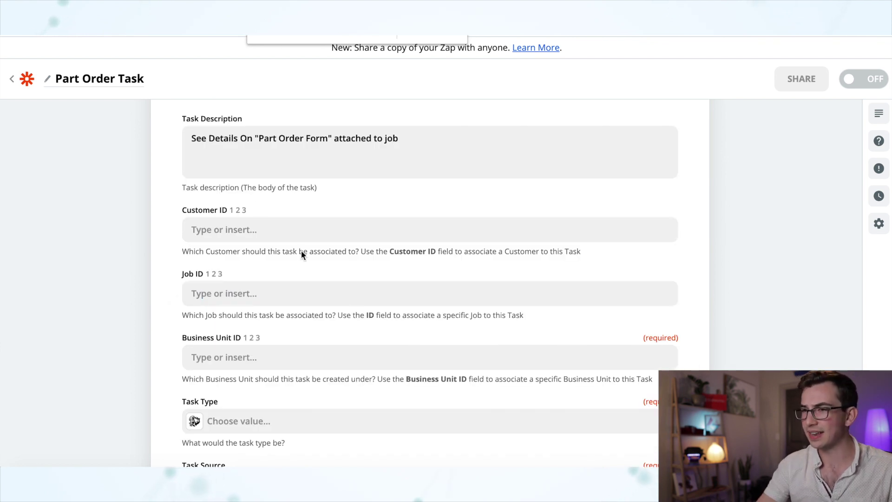
- Map the trigger's Customer ID (521) into the Customer ID field
left_click_drag(251, 210, 231, 212)
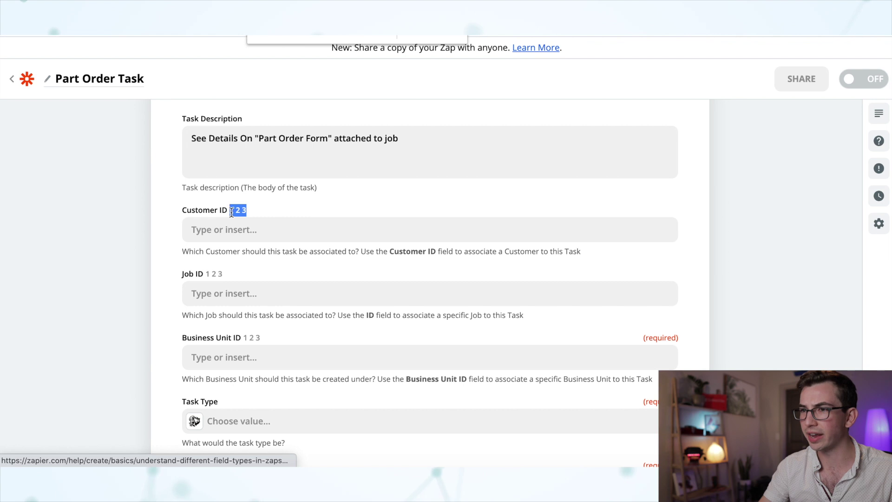
left_click(300, 264)
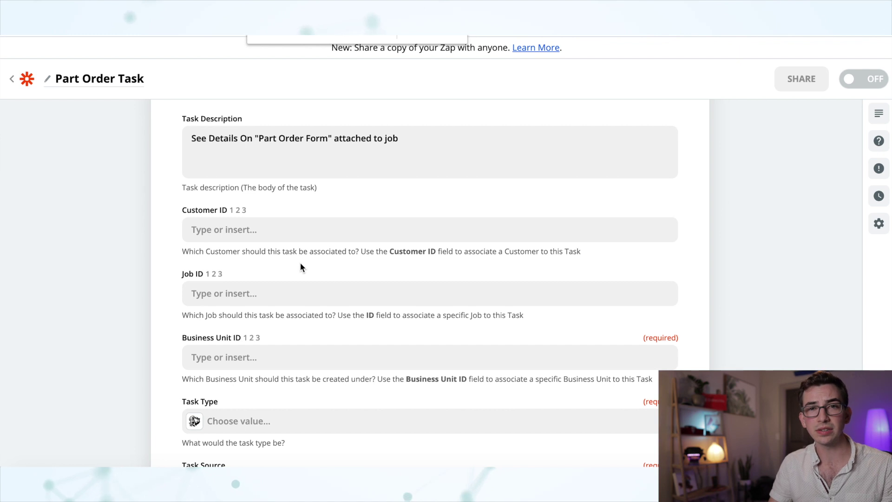
left_click(350, 293)
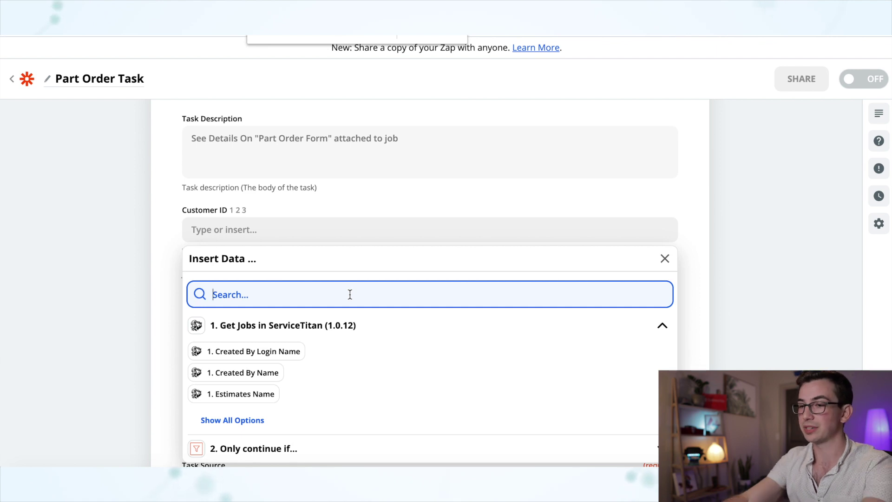
type("customer id")
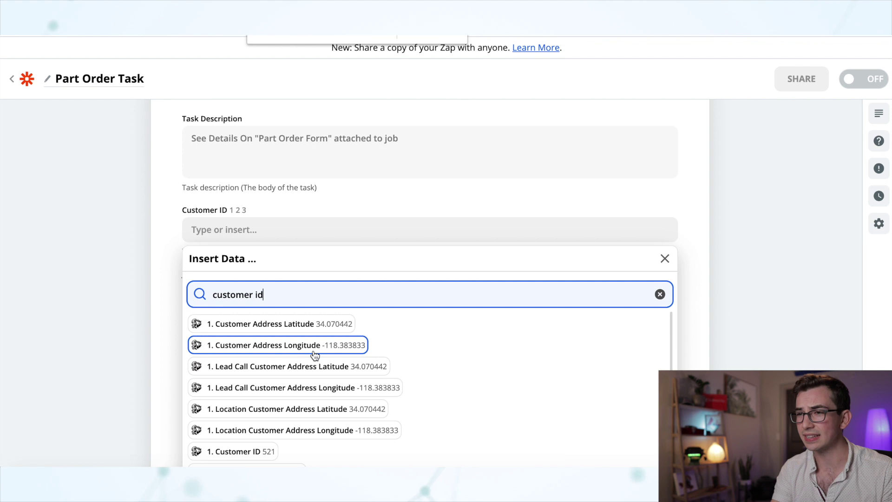
scroll(315, 355, "down", 1)
left_click(266, 432)
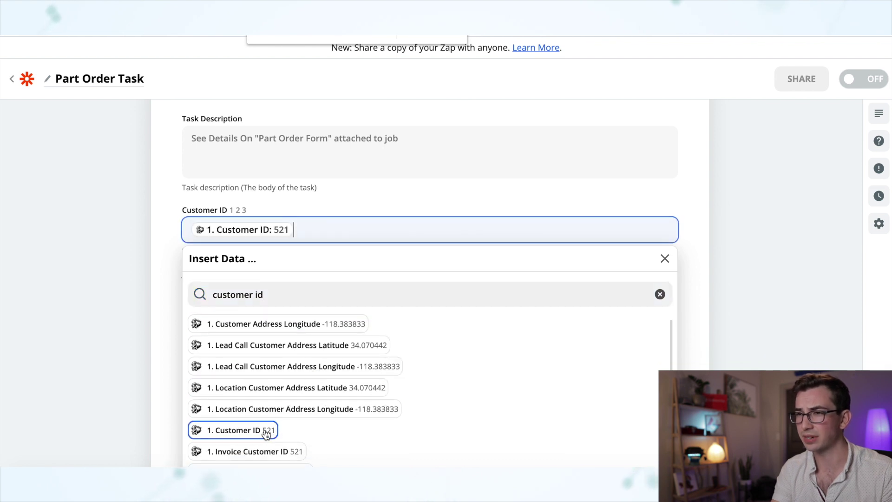
key("Tab")
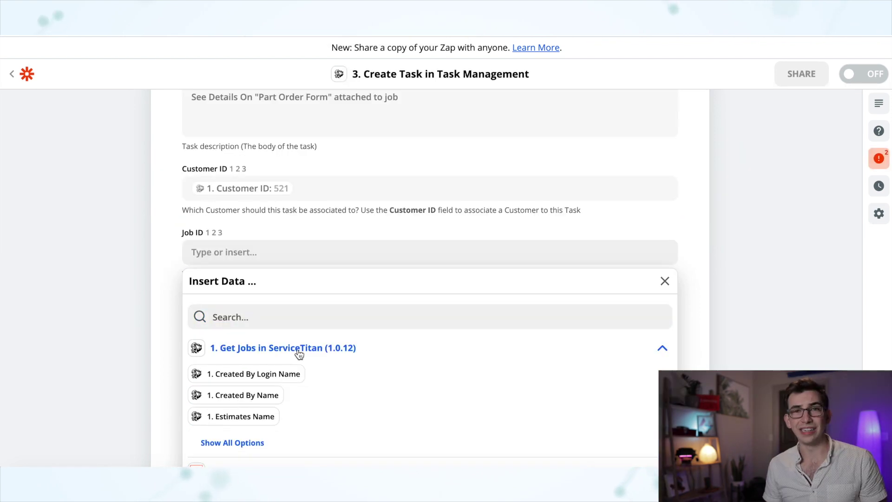
- Map the job's ID (433798) into the Job ID field
left_click(280, 311)
type("id")
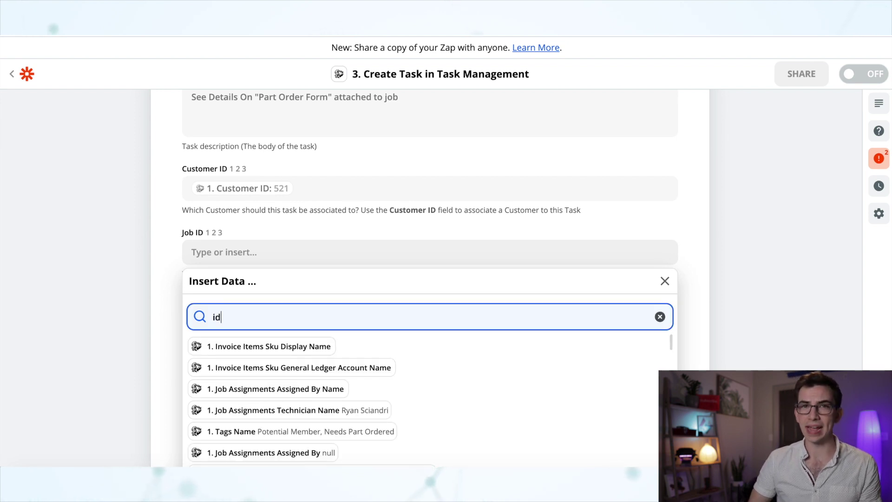
scroll(242, 346, "down", 5)
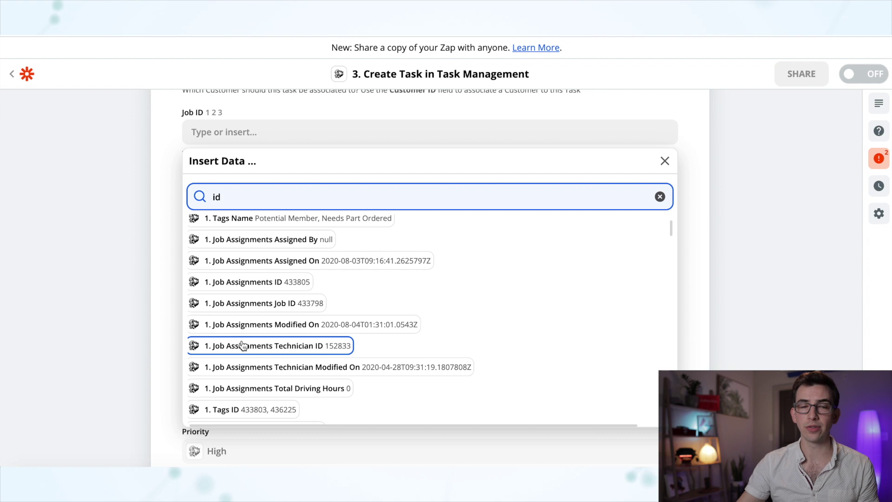
scroll(242, 346, "down", 3)
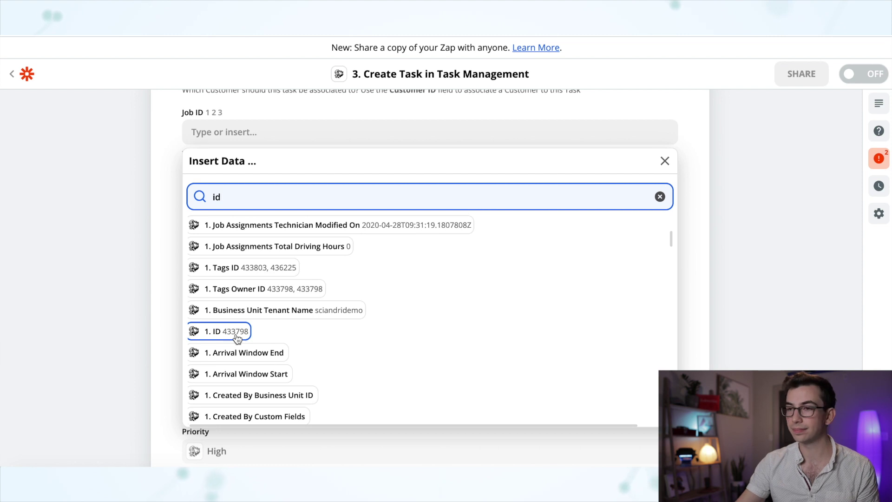
left_click(237, 338)
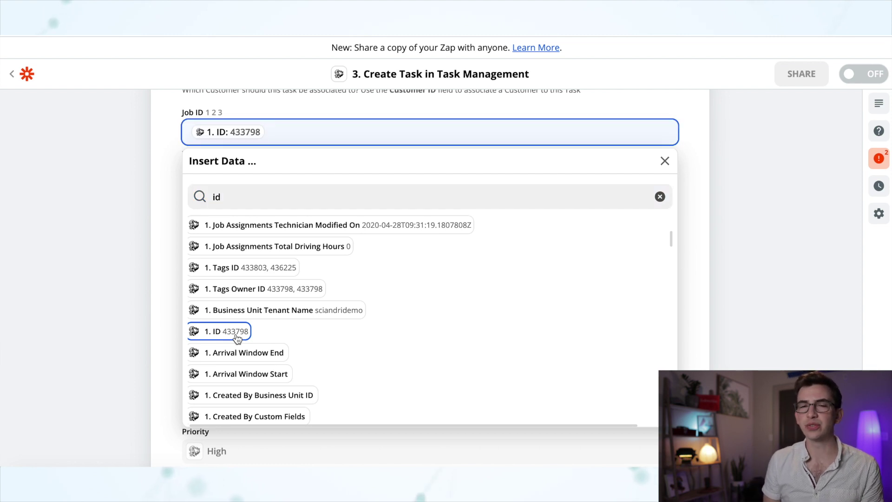
scroll(302, 303, "down", 1)
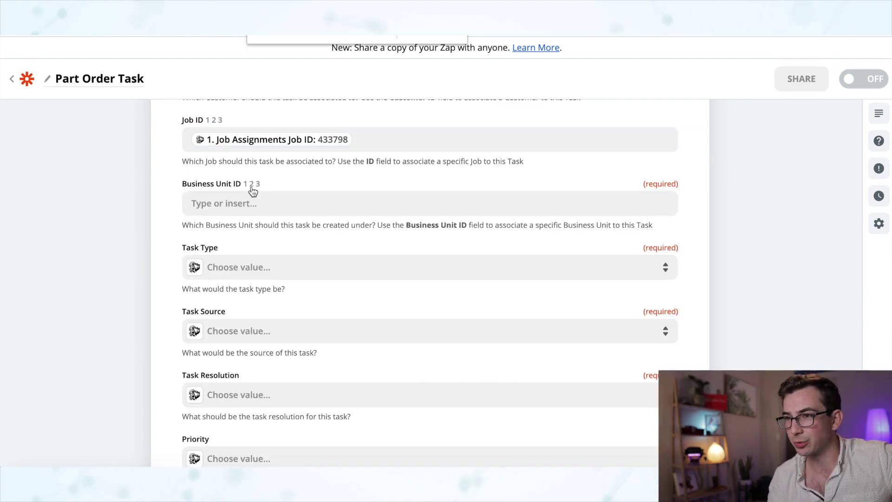
- Set the task's Business Unit ID to 204 and the task type to Part Order Needed
left_click(244, 204)
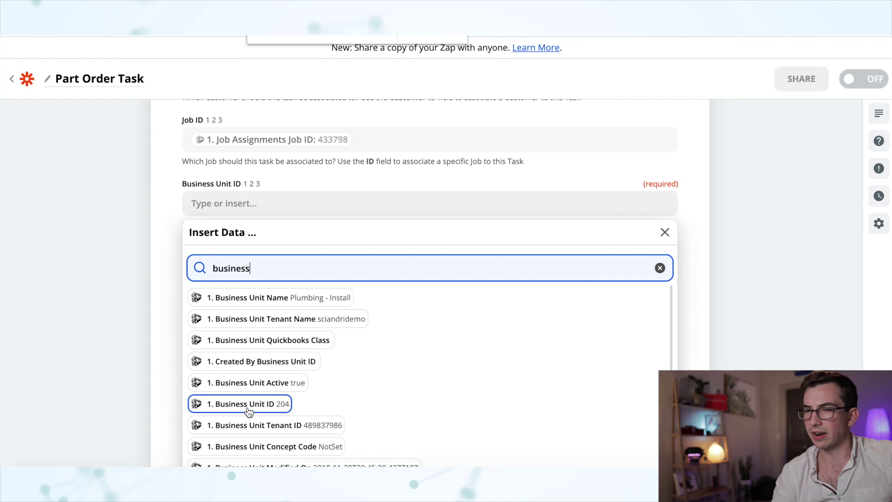
left_click(248, 403)
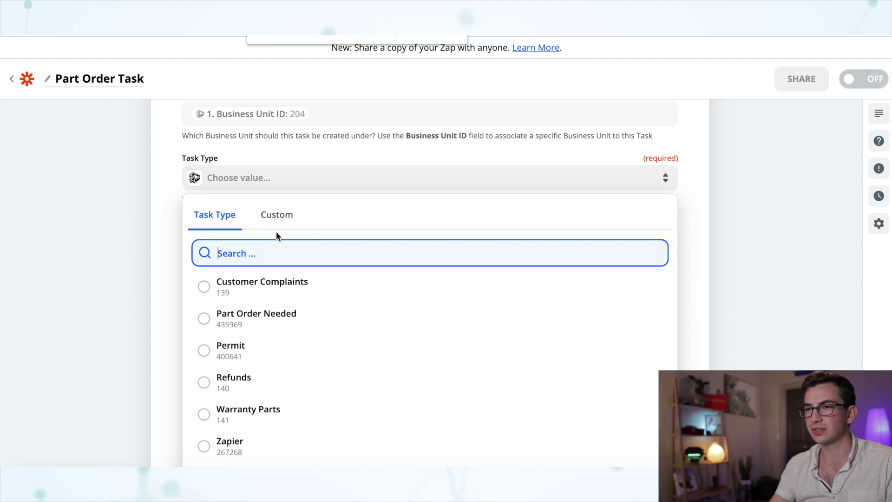
left_click(251, 322)
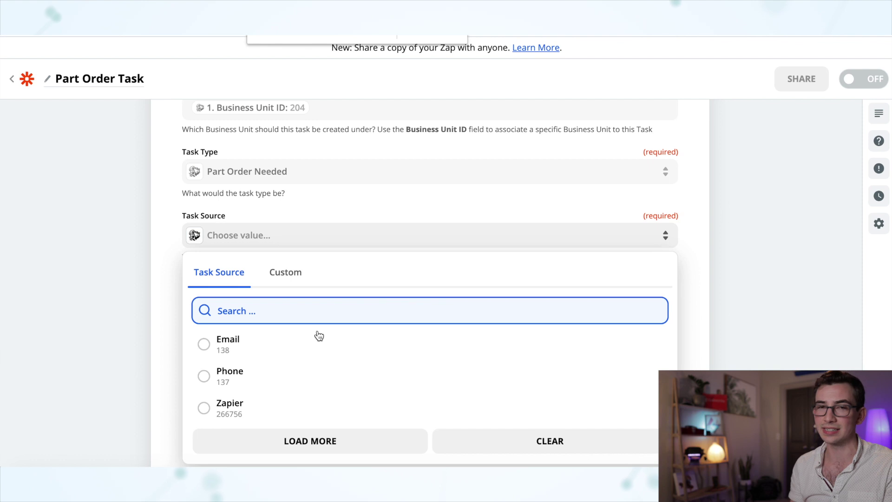
- Choose source Zapier, resolution Part Arrived & Follow-up Scheduled, and priority High
left_click(207, 406)
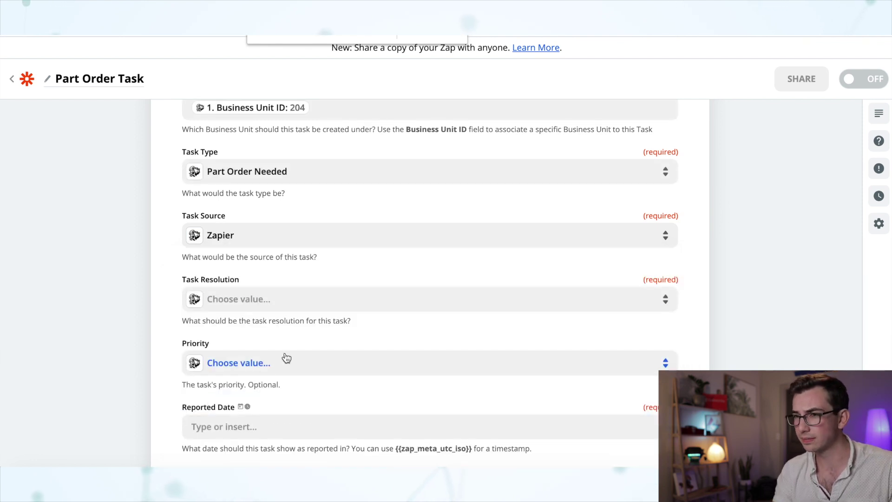
left_click(424, 300)
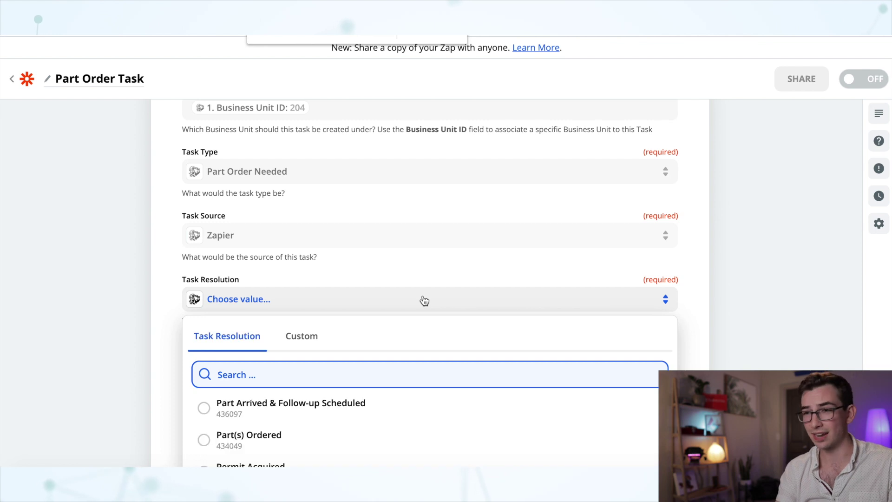
scroll(423, 300, "down", 3)
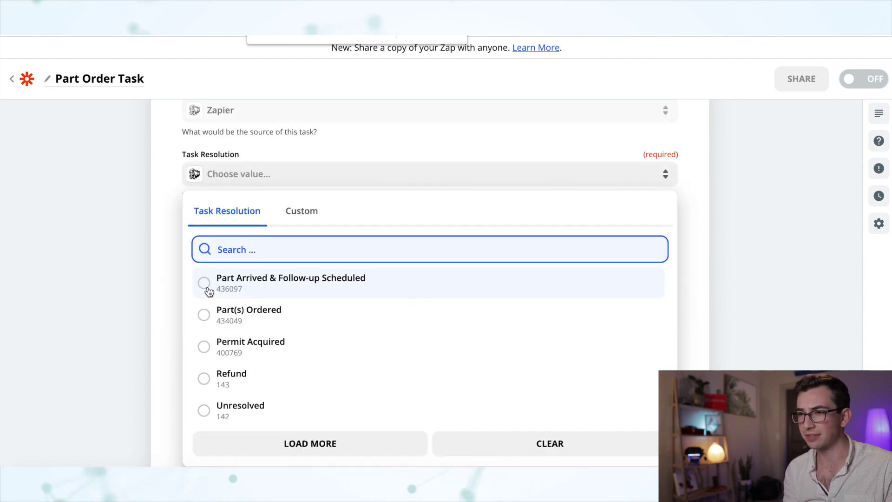
left_click(207, 284)
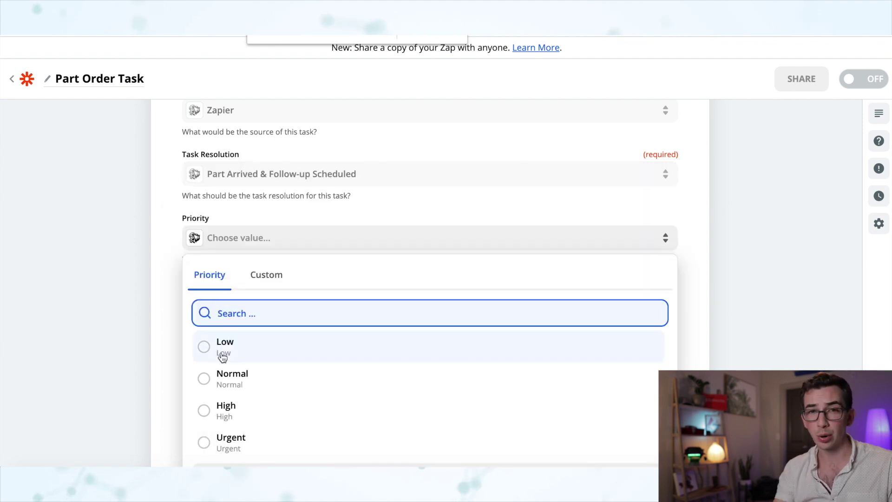
left_click(204, 381)
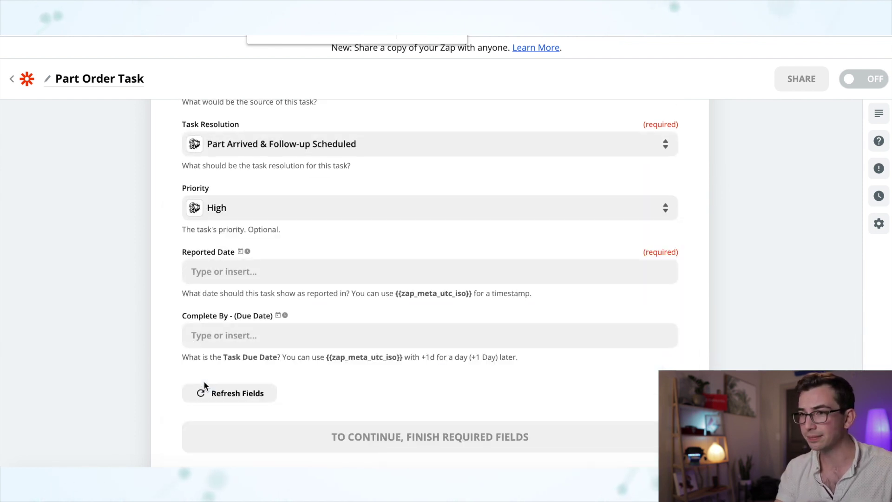
- Map Reported Date to the trigger's '1. Completed On' field found by searching 'comple'
left_click(296, 272)
type("comple")
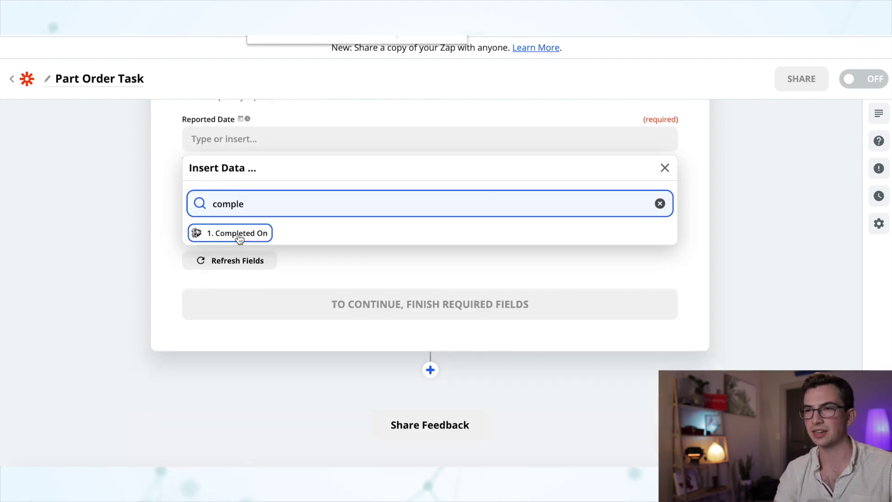
left_click(238, 234)
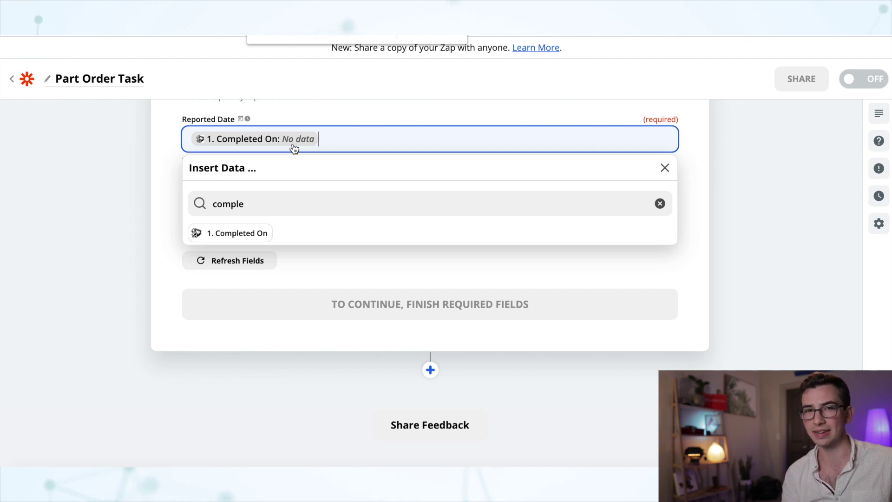
left_click(166, 208)
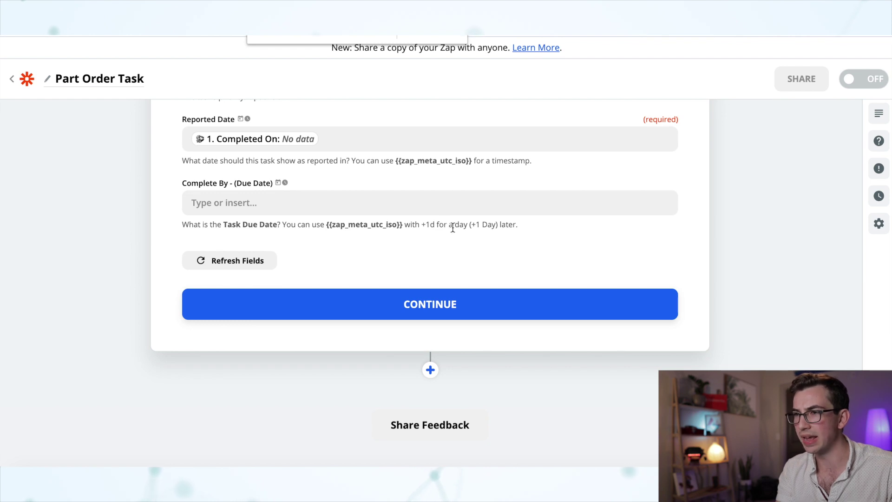
double_click(402, 224)
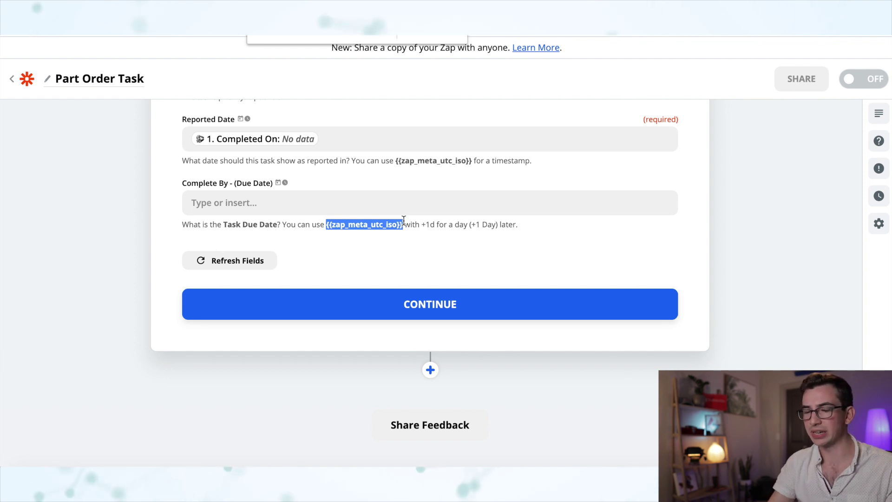
- Fill Complete By with the {{zap_meta_utc_iso}} timestamp followed by '+5d'
left_click_drag(403, 224, 279, 203)
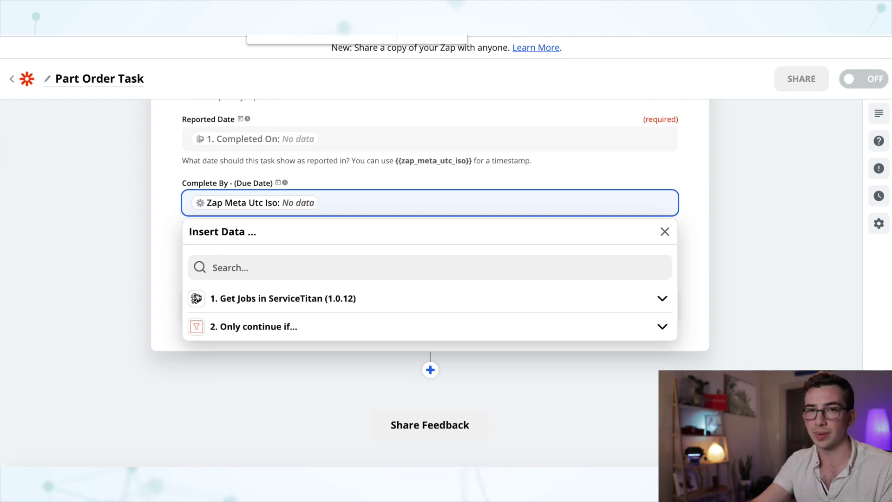
type("+")
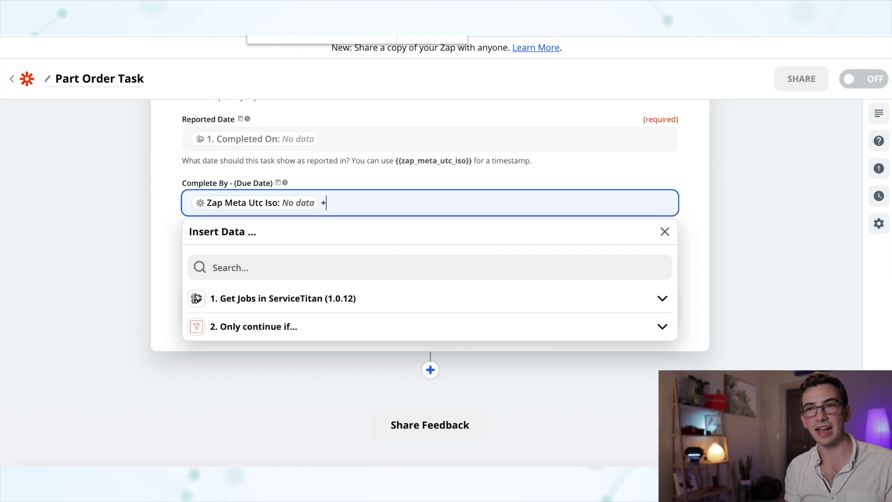
type("5d")
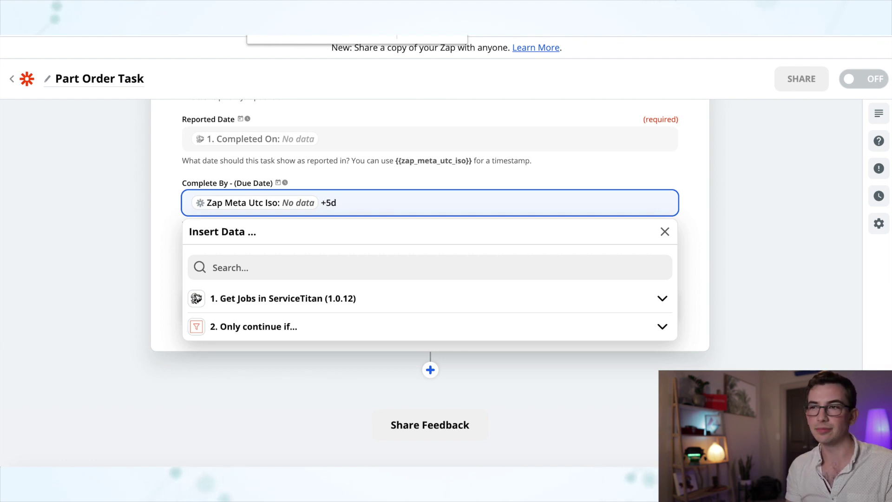
left_click(673, 172)
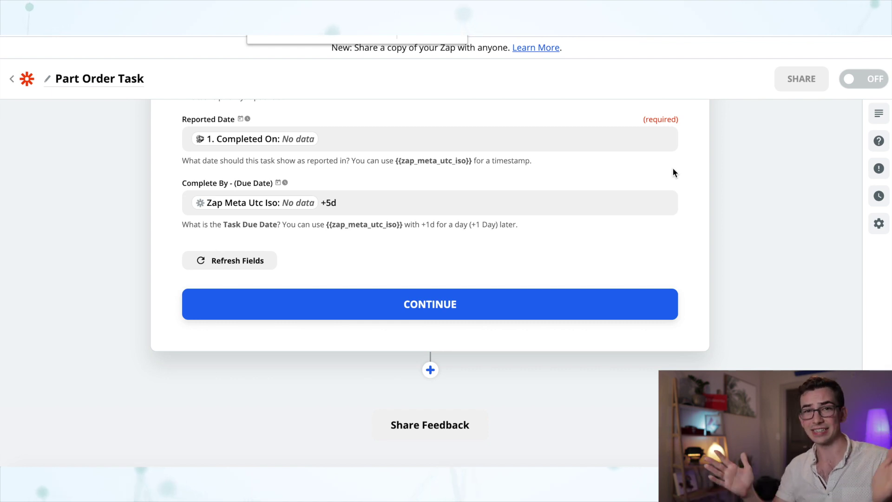
scroll(381, 304, "up", 1)
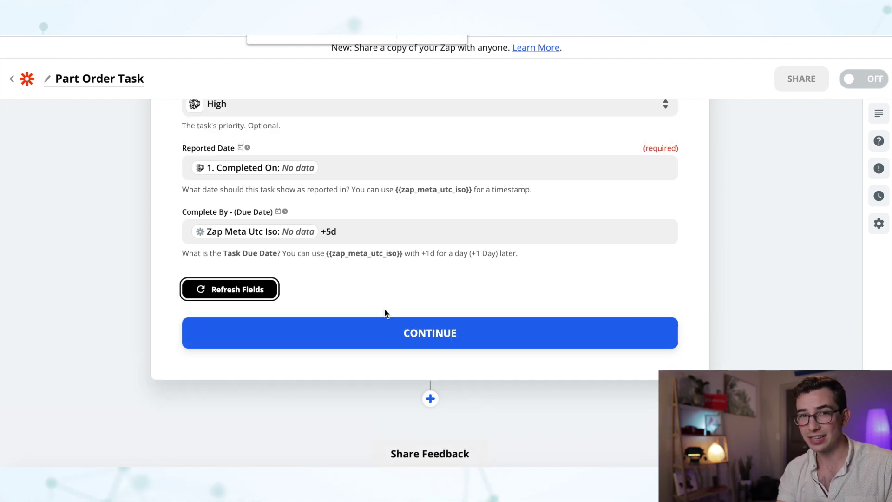
- Continue to the field summary and note the empty Reported Date warning
left_click(392, 340)
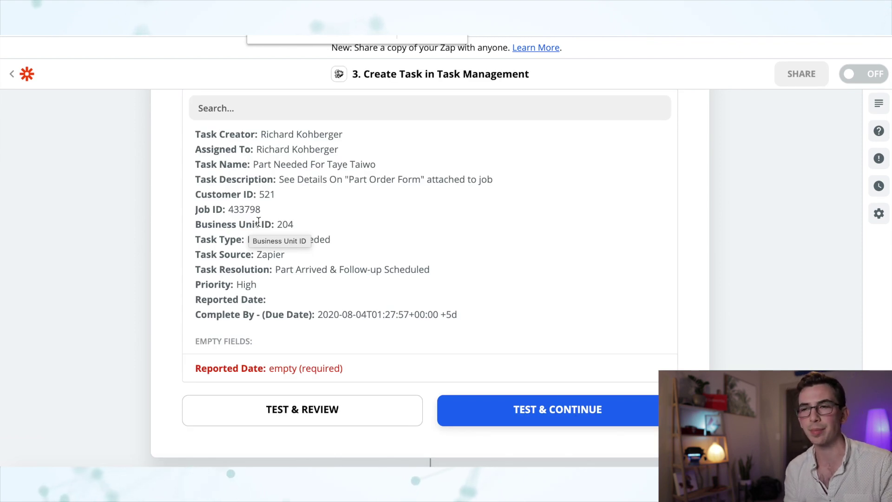
left_click_drag(353, 370, 200, 369)
left_click(288, 364)
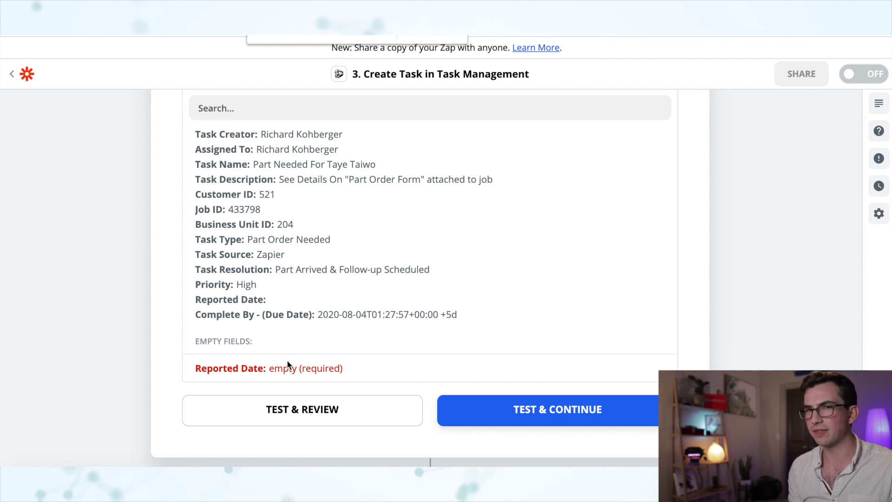
- Run the test, which fails on the missing Reported Date, and copy job ID 433798
left_click(307, 416)
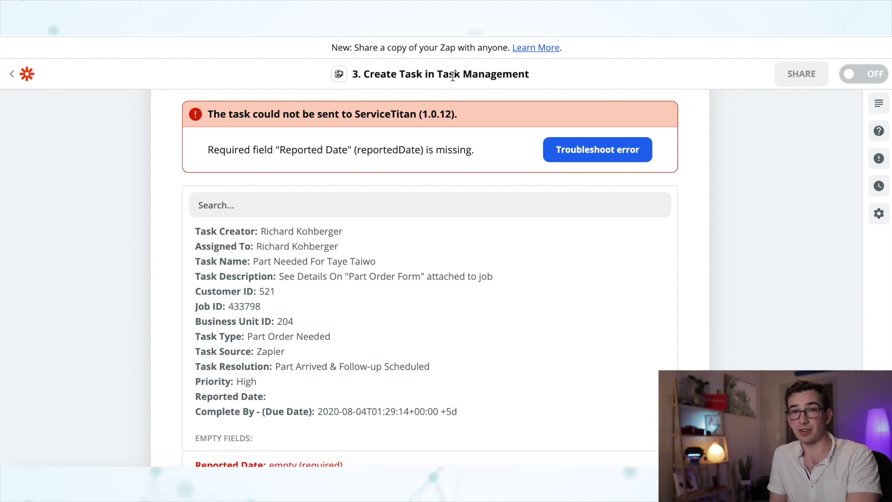
double_click(244, 306)
key("ctrl+c")
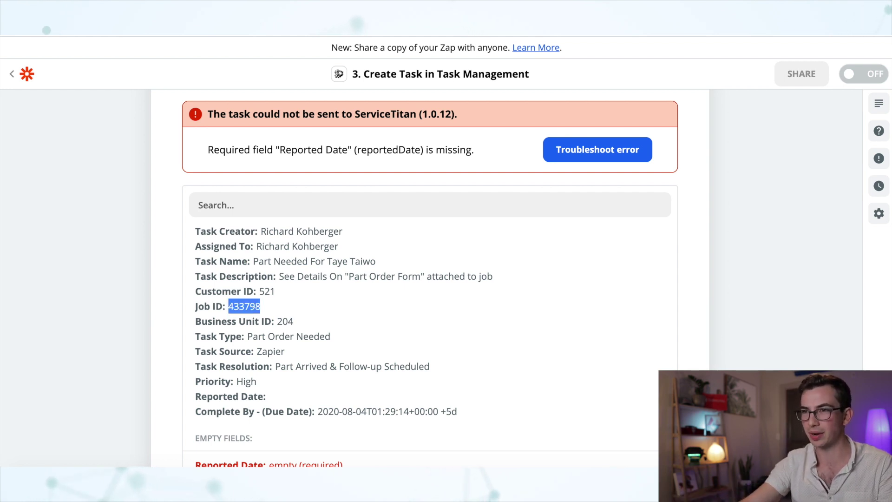
key("ctrl+Tab")
- Search ServiceTitan for job 433798 and open it
left_click(788, 51)
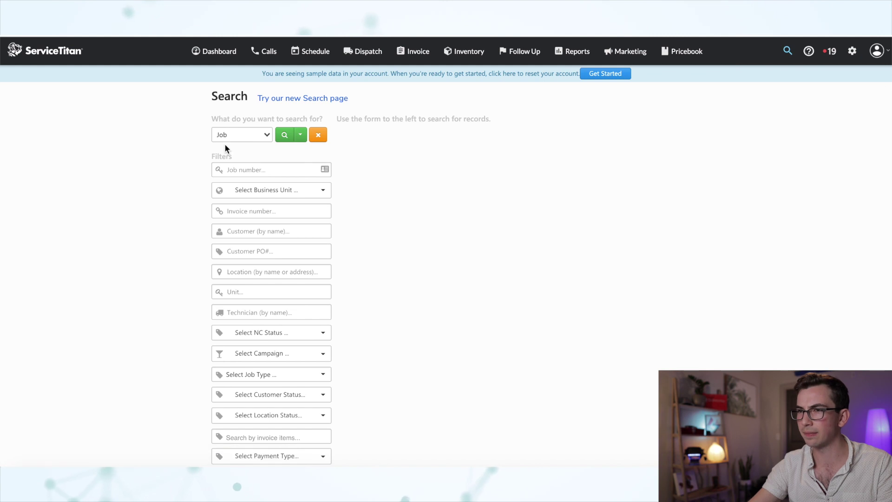
left_click(237, 169)
key("ctrl+v")
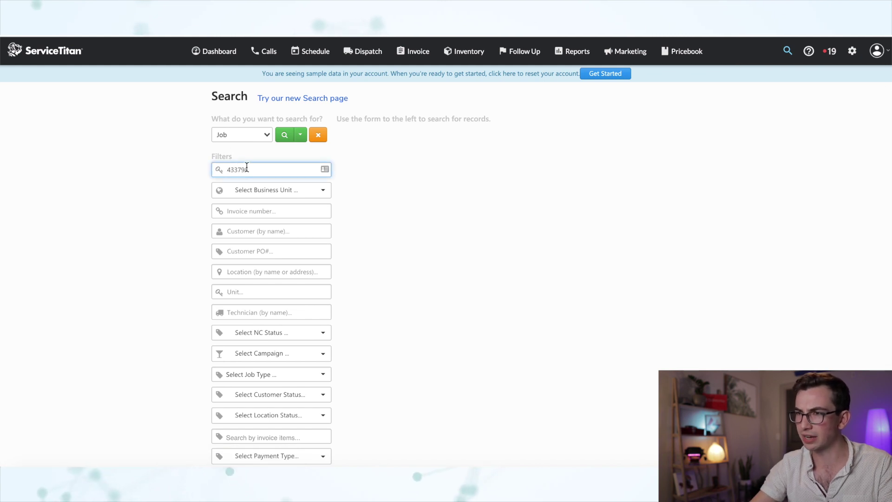
left_click(283, 136)
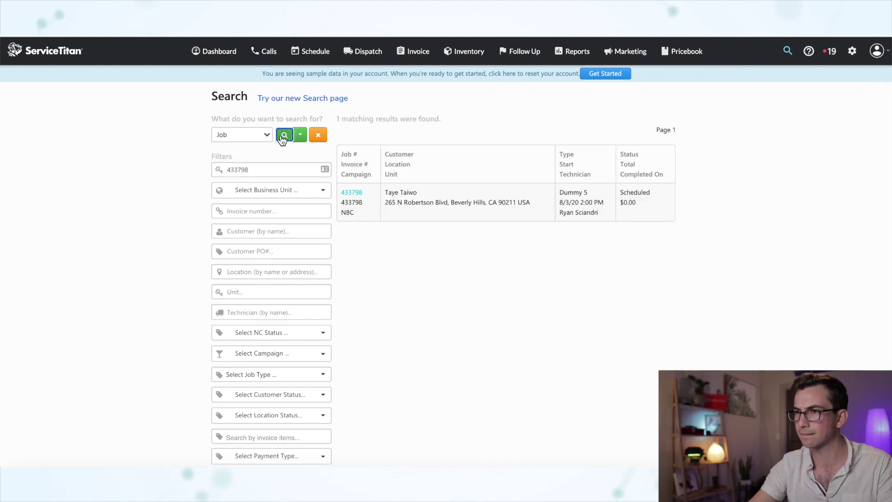
left_click(351, 193)
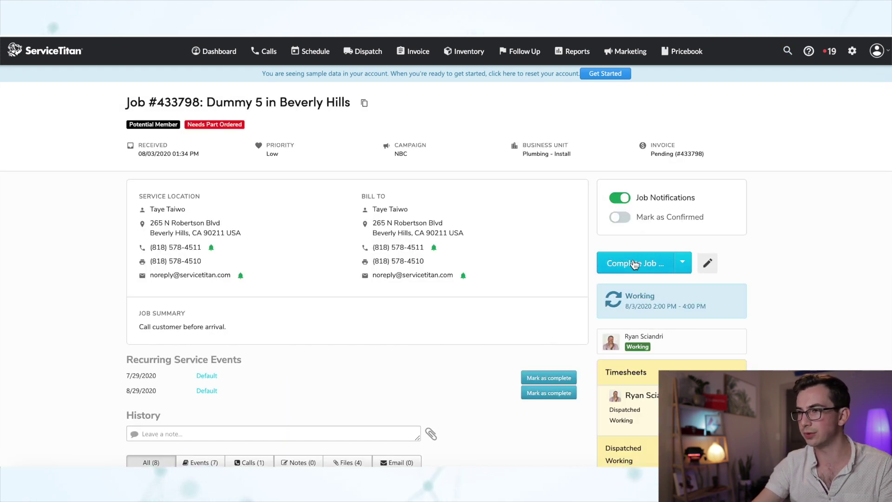
- Complete the job with summary 'summary' and invoice type COD, then save
left_click(635, 263)
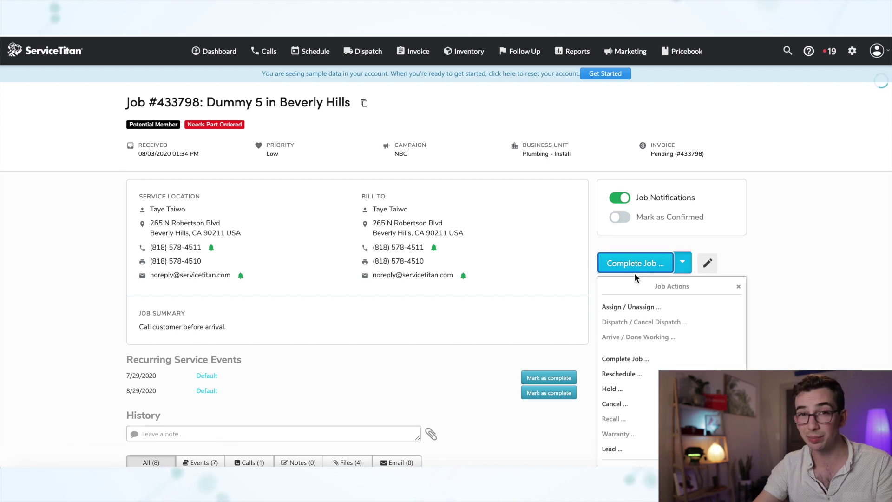
scroll(489, 147, "down", 2)
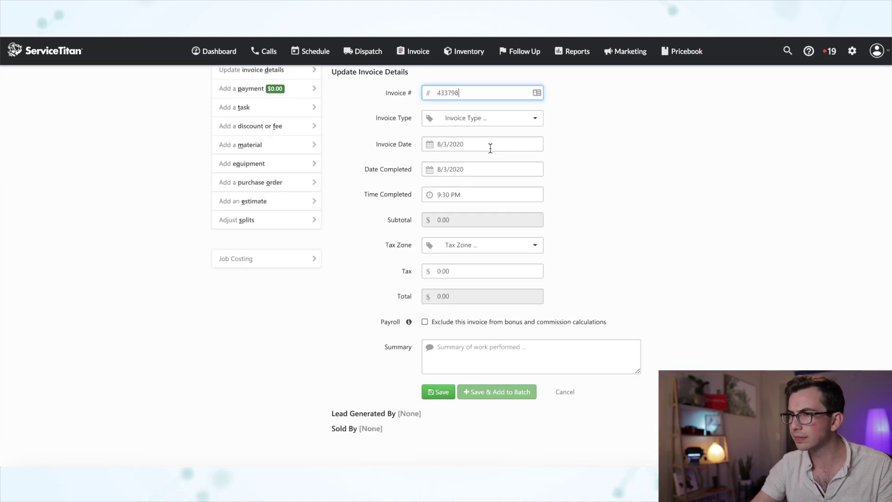
left_click(497, 350)
type("summary")
scroll(475, 263, "up", 1)
left_click(475, 173)
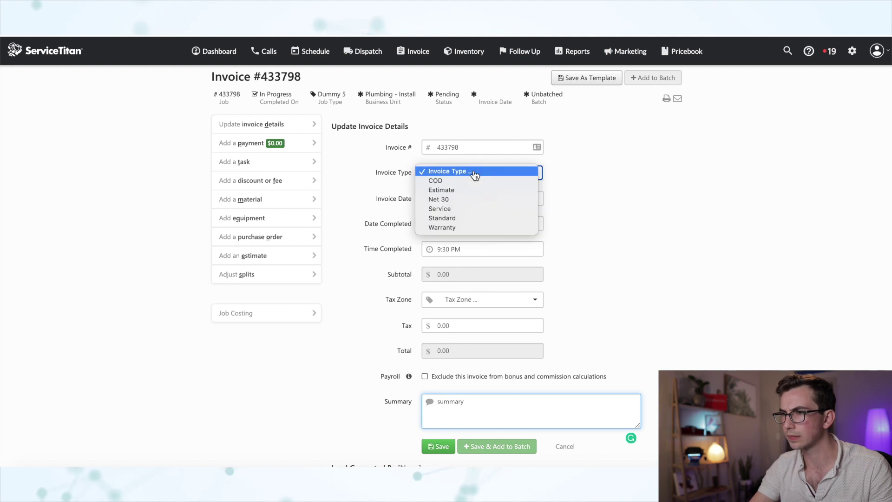
left_click(435, 180)
left_click(438, 446)
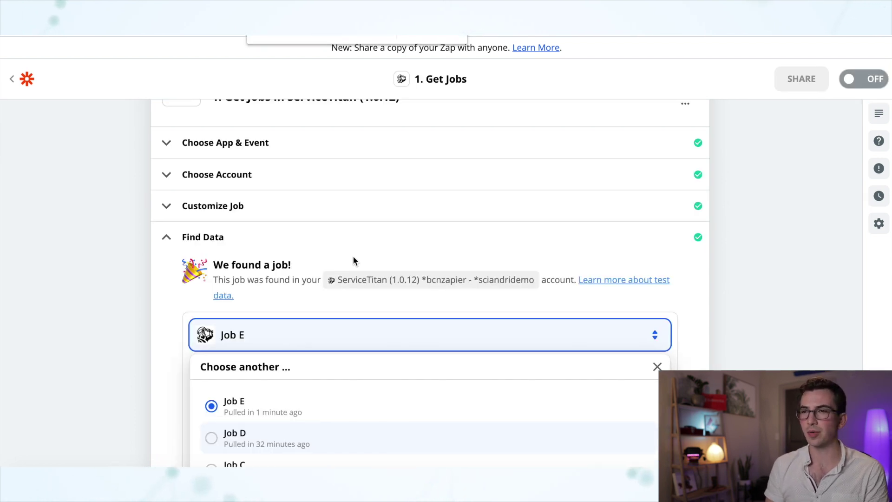
- Keep Job E as the trigger sample, confirm its Completed status, and close the trigger step
scroll(371, 209, "down", 3)
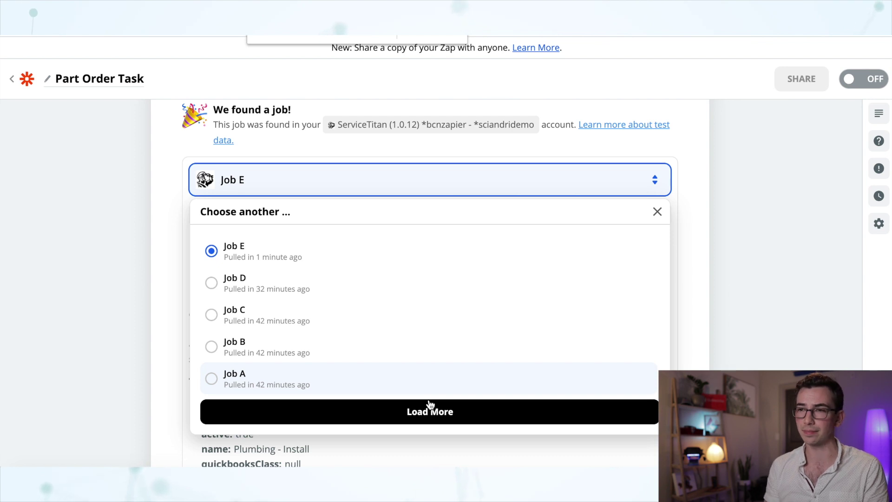
left_click(195, 285)
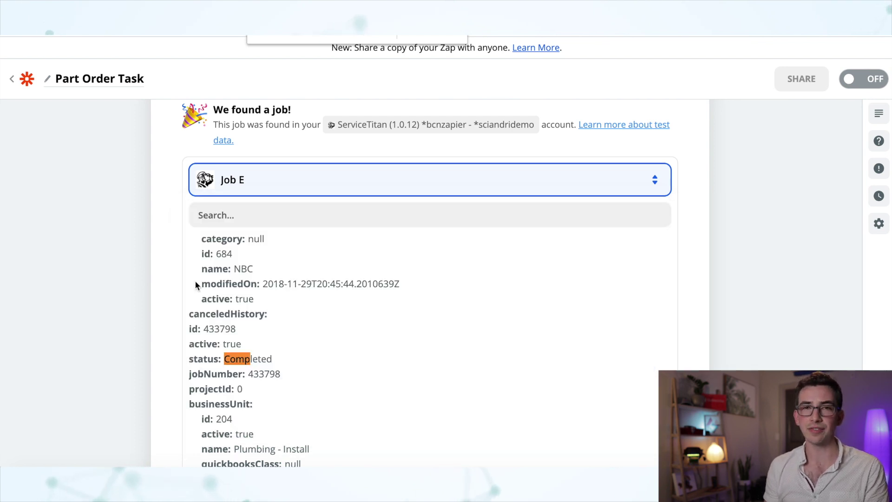
key("Escape")
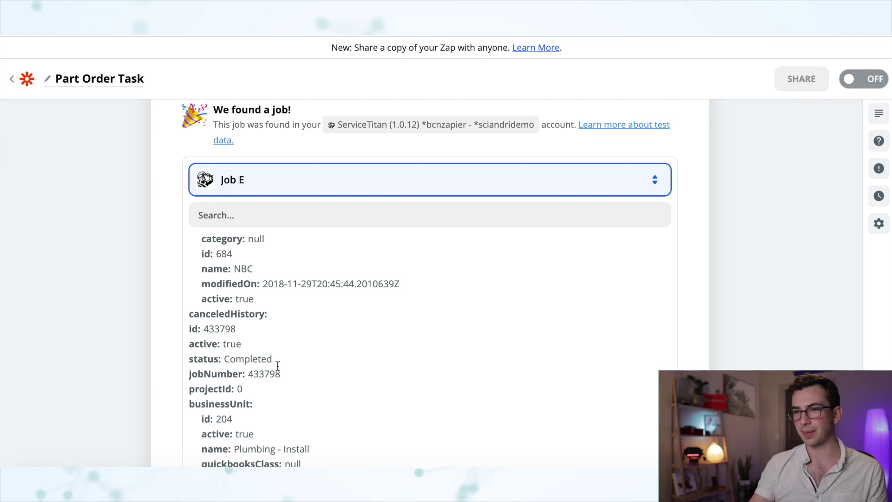
left_click_drag(278, 366, 192, 362)
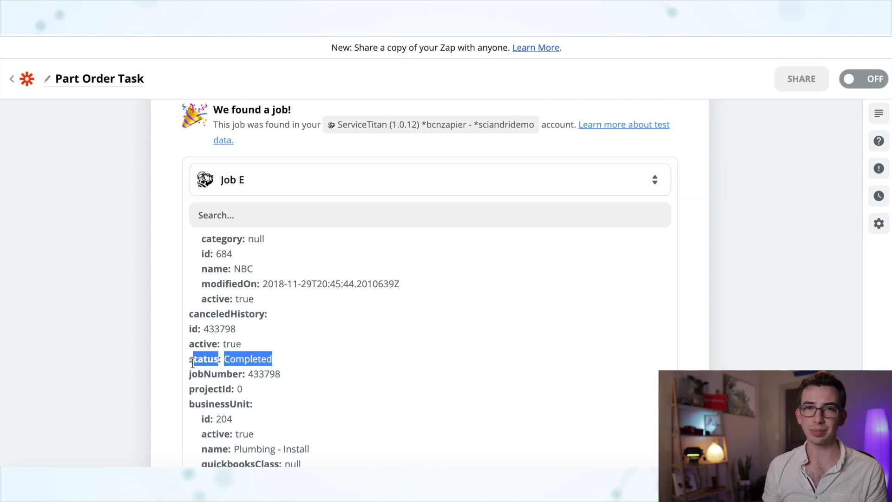
scroll(205, 294, "down", 10)
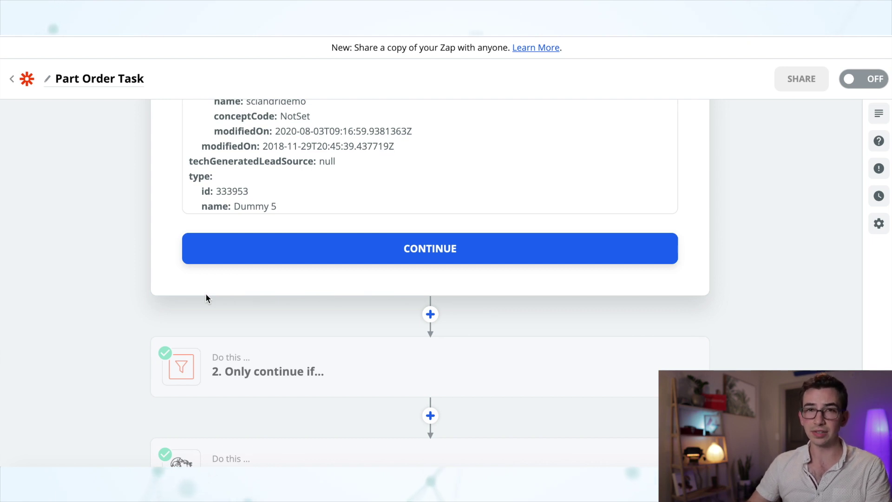
left_click(336, 245)
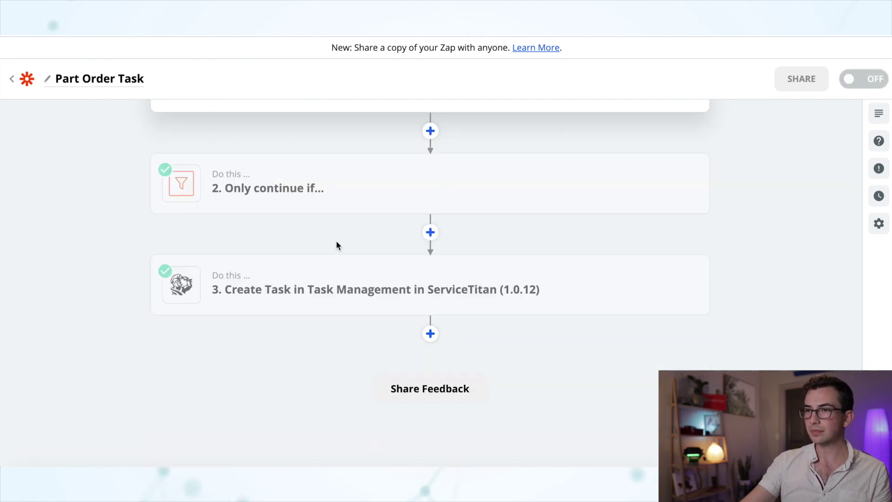
- Reopen the Create Task step and map Reported Date to 1. Completed On (2020-08-04T01:30:00Z)
left_click(377, 352)
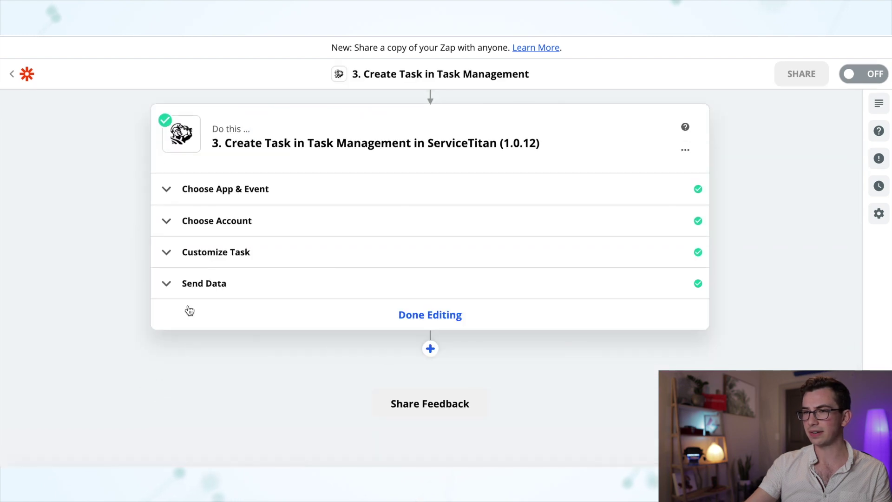
left_click(195, 285)
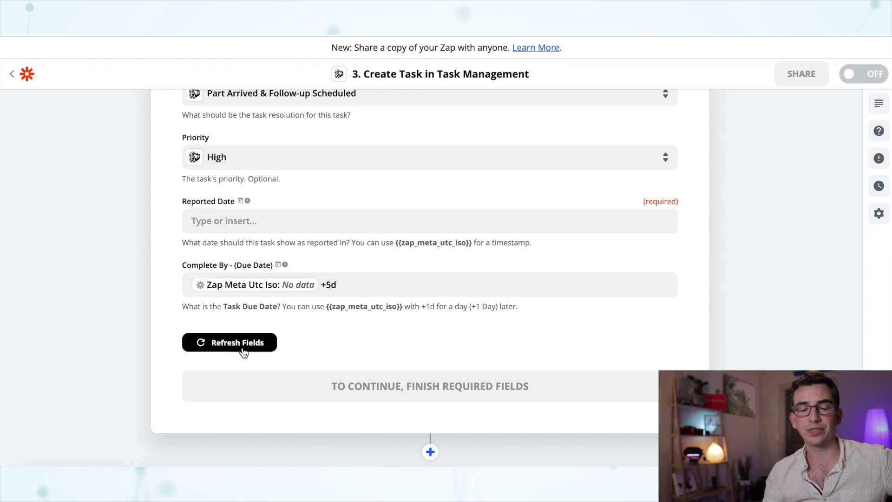
left_click(311, 221)
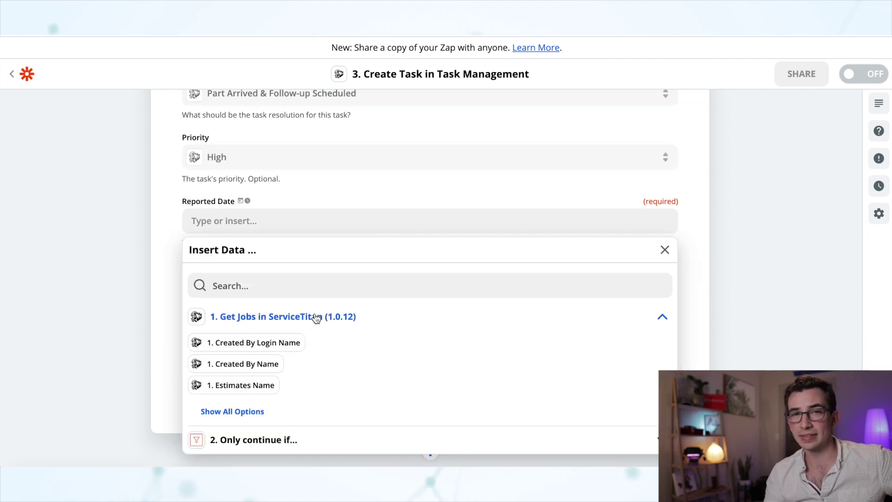
left_click(296, 286)
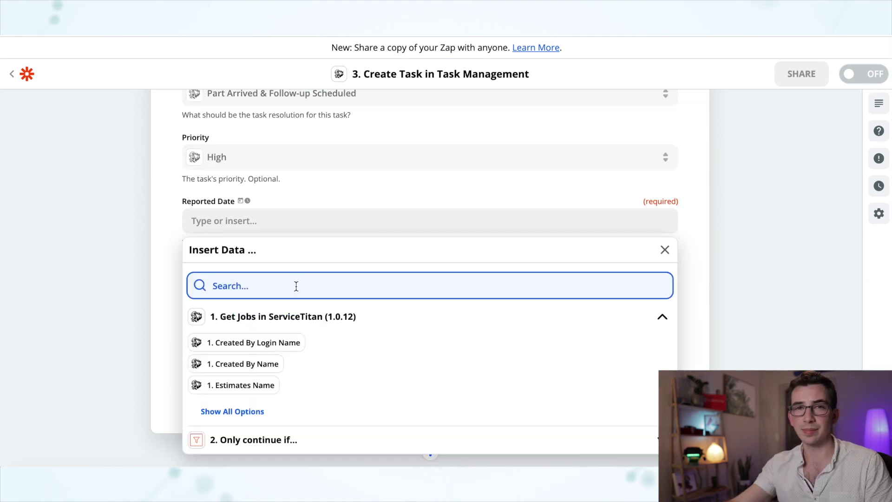
type("jo")
key("BackSpace")
key("BackSpace")
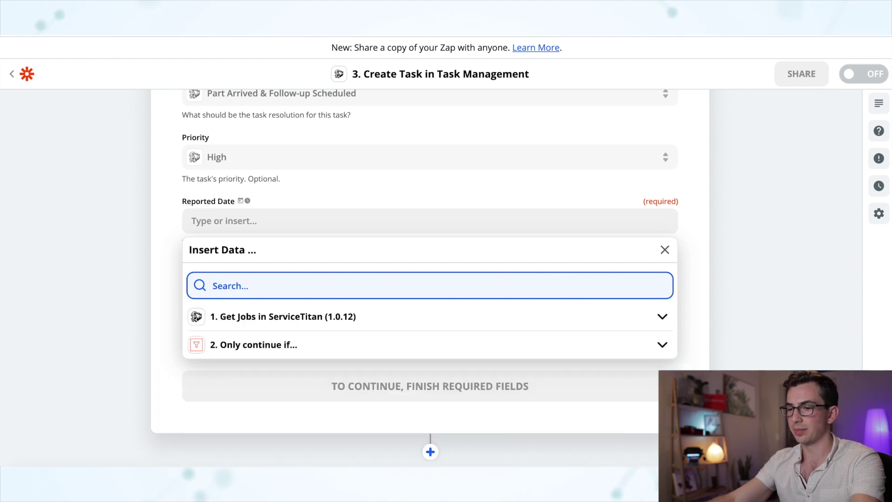
type("complet")
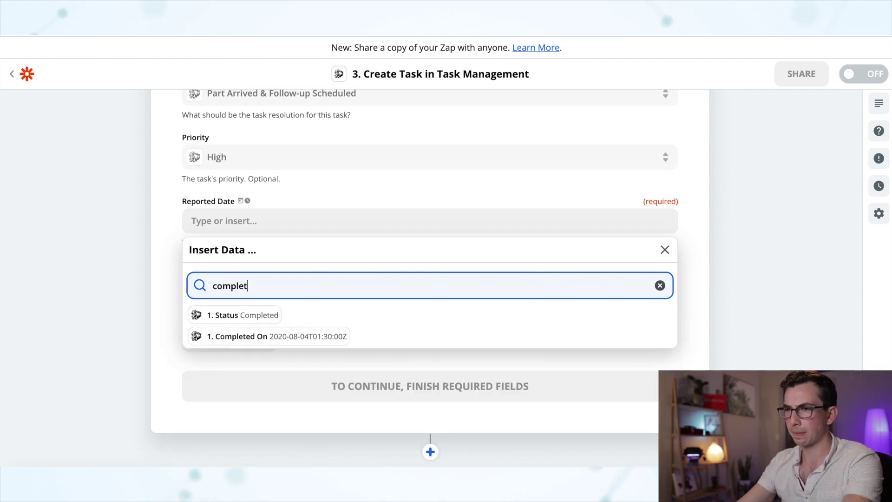
type("e")
left_click(295, 338)
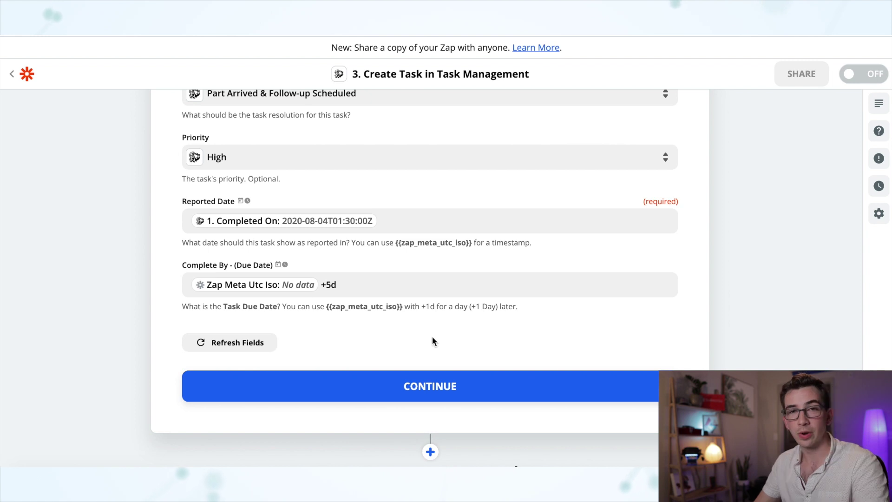
- Continue and run Test & Review to create the Part Order Needed test task for job 433798
left_click(428, 393)
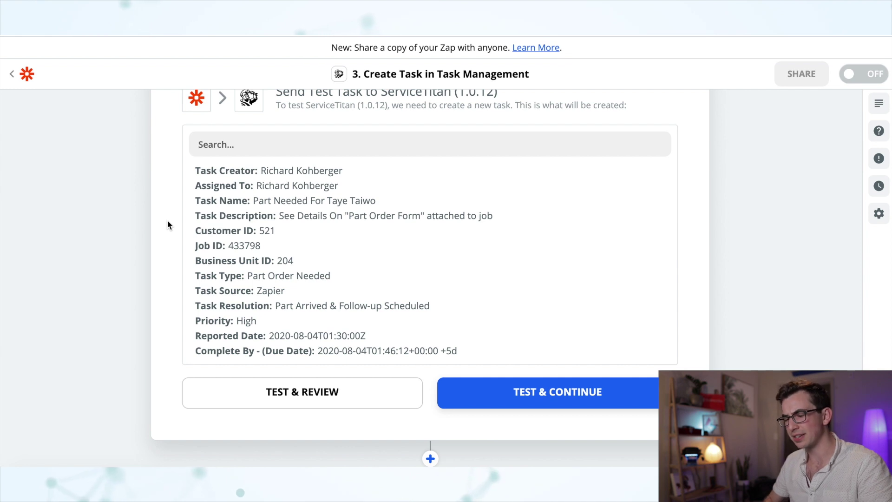
left_click(258, 391)
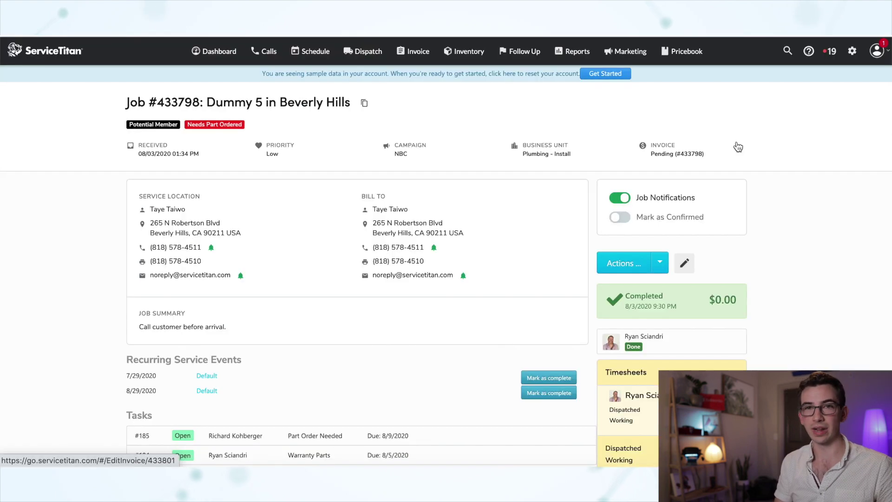
- Open Task Management from the profile menu to find high-priority task #185
left_click(877, 51)
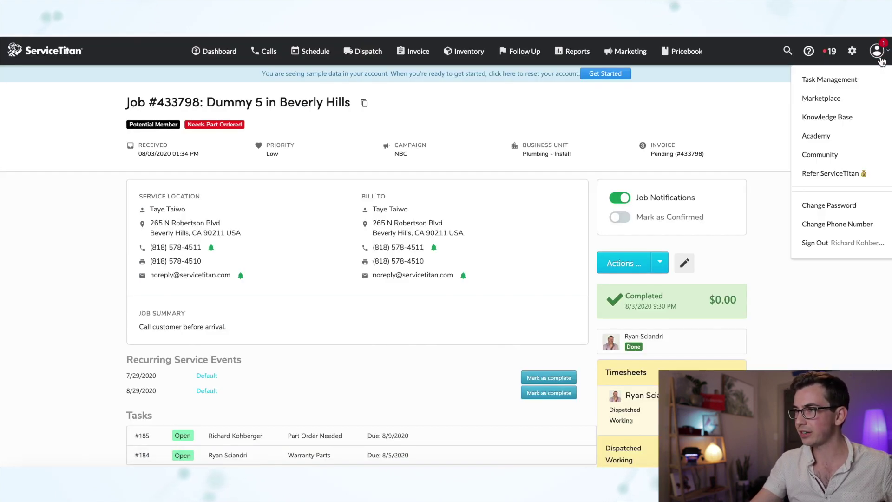
left_click(847, 79)
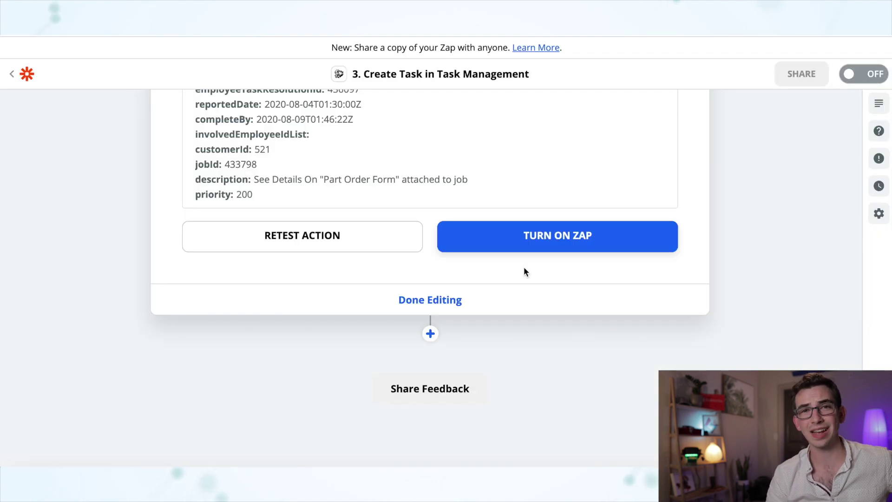
- Turn on the tested Part Order Task Zap and review its three steps
left_click(577, 244)
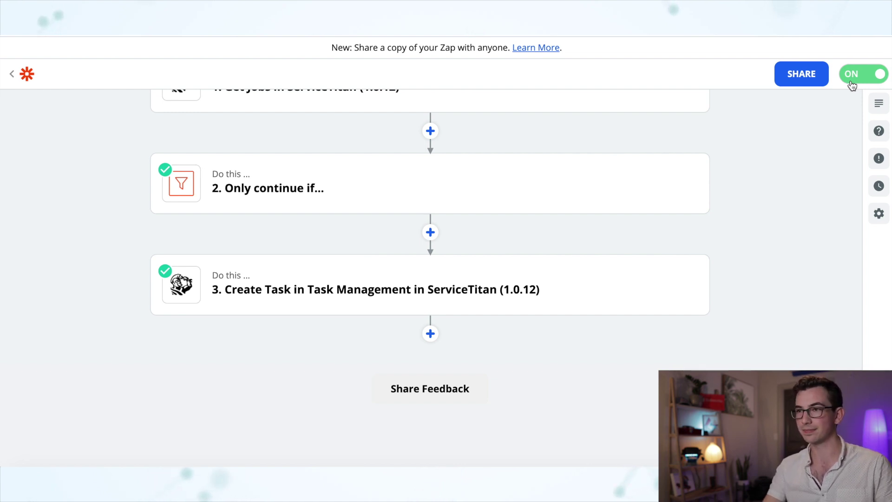
scroll(776, 185, "up", 2)
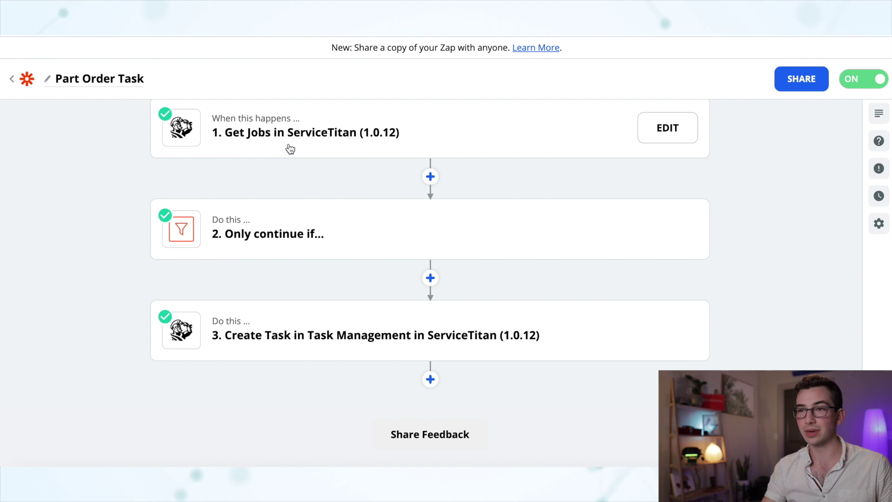